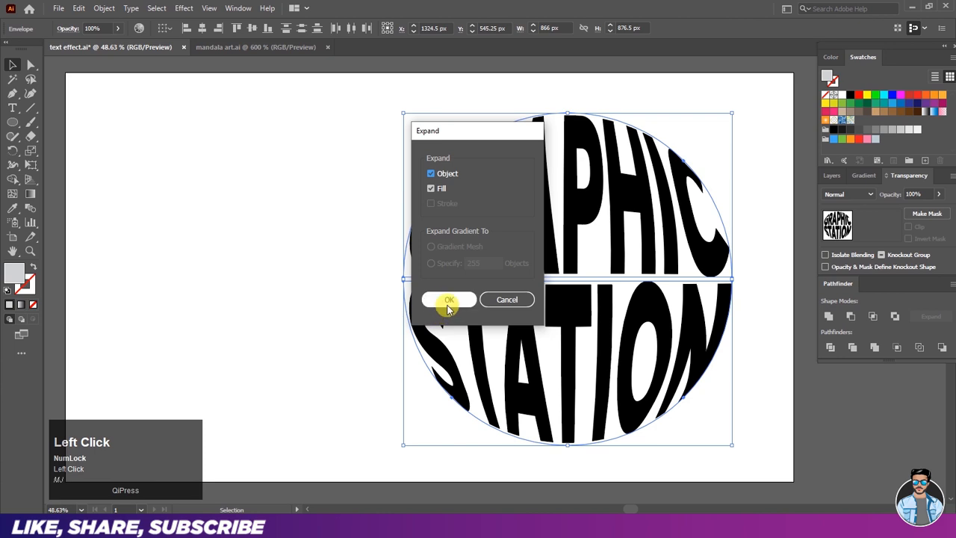
# Step: Duplicate the expanded GRAPHIC STATION lettering in front and move the copy beside the original toward the artboard's left edge
pyautogui.click(75, 9)
pyautogui.click(83, 69)
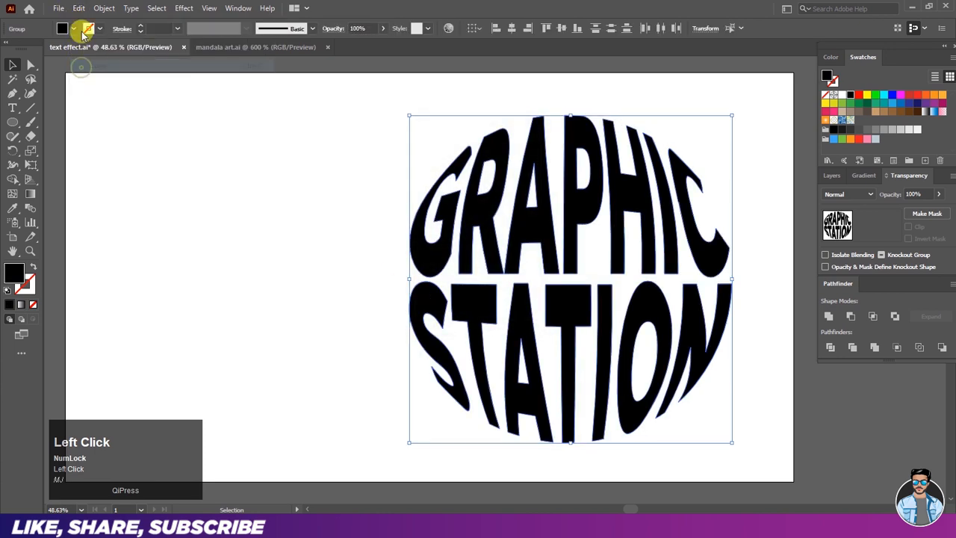
pyautogui.click(77, 8)
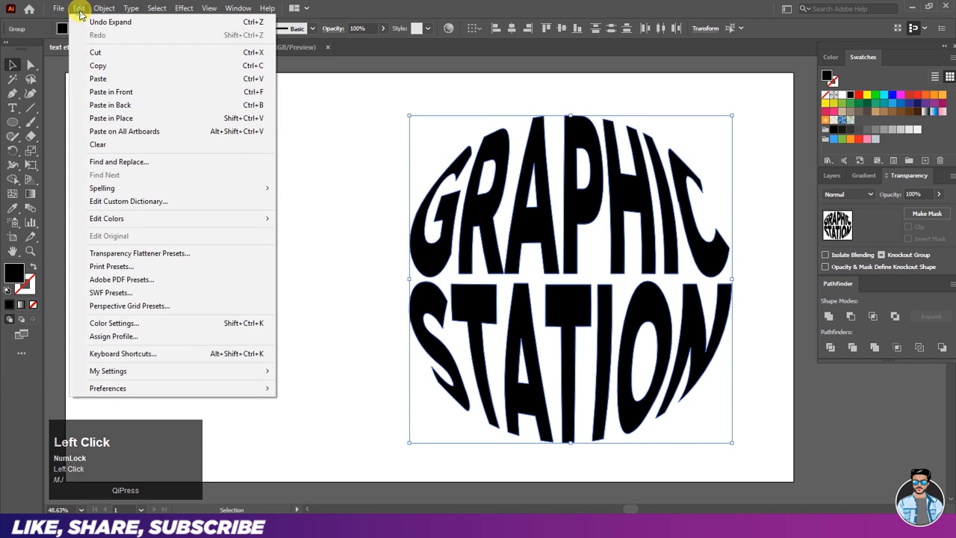
pyautogui.click(80, 92)
pyautogui.moveTo(618, 186); pyautogui.dragTo(283, 194)
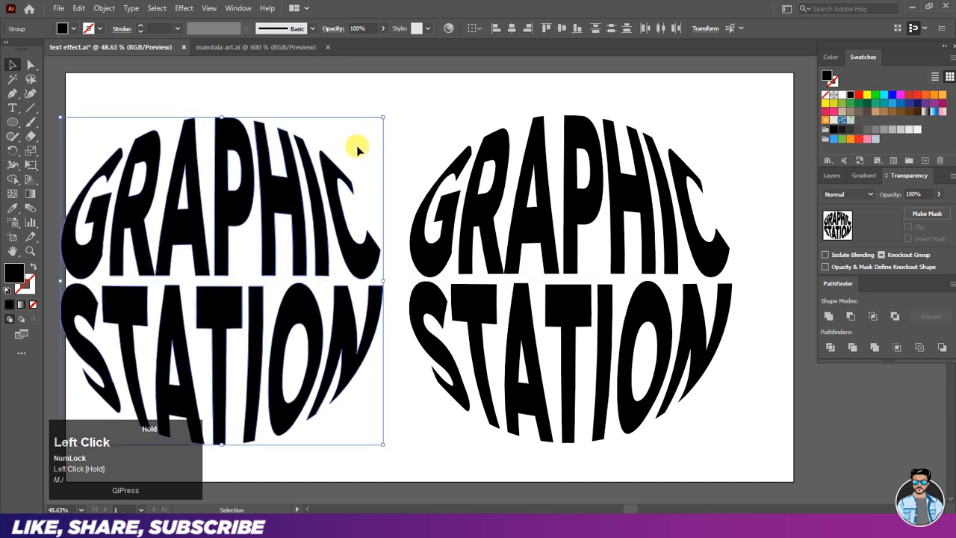
pyautogui.click(408, 130)
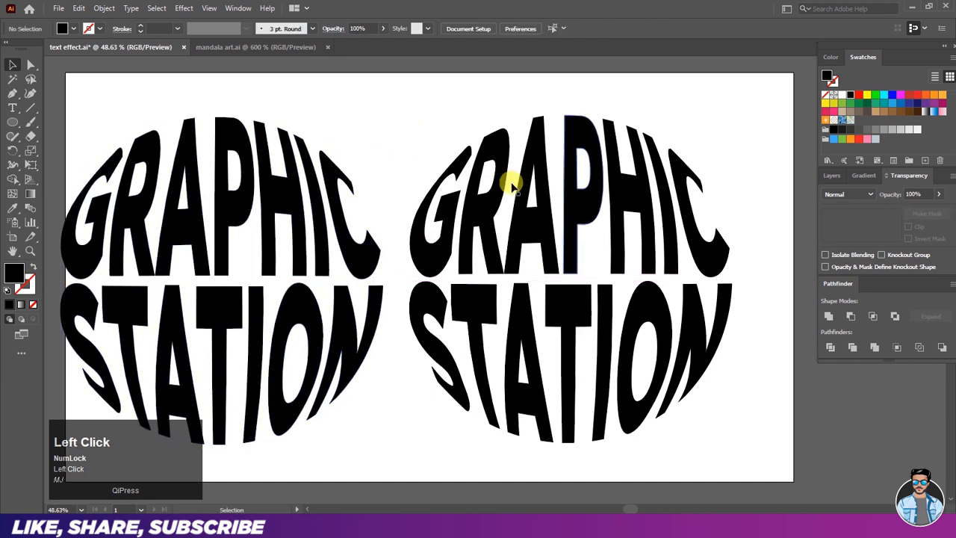
# Step: Fill the word GRAPHIC with orange and the word STATION with dark blue in the right-hand lettering
pyautogui.click(540, 227)
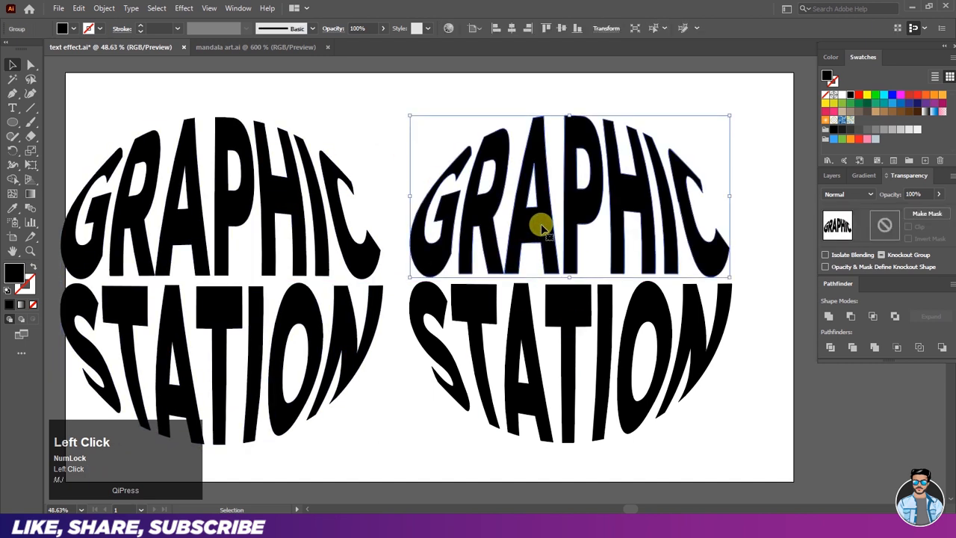
pyautogui.click(927, 96)
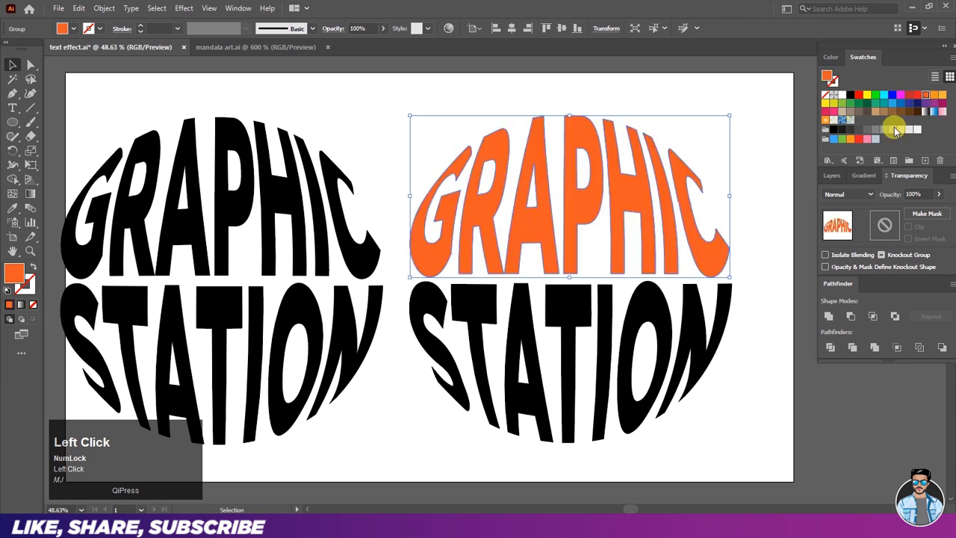
pyautogui.click(668, 307)
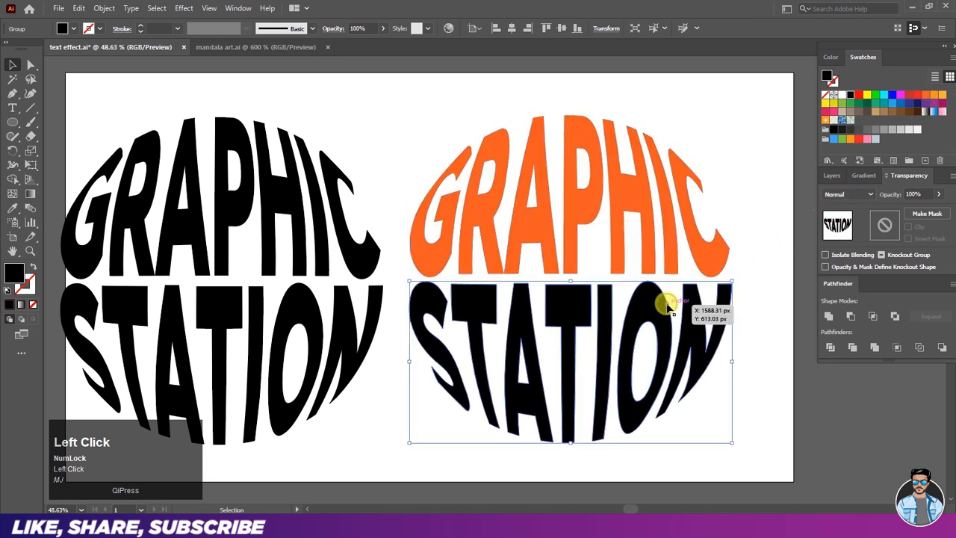
pyautogui.click(906, 105)
pyautogui.click(764, 155)
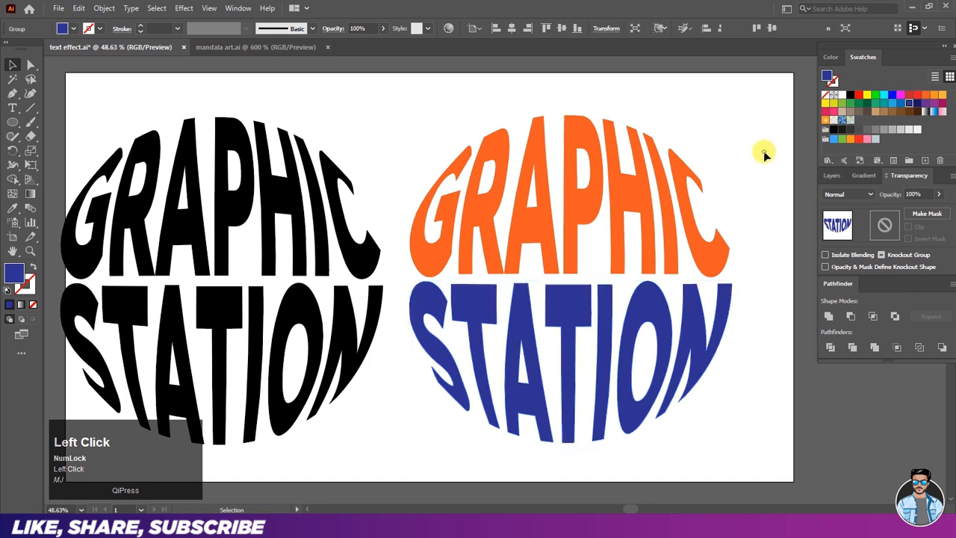
# Step: Paste a copy of the coloured lettering in front and scale it down proportionally to a tiny version around its centre
pyautogui.click(215, 372)
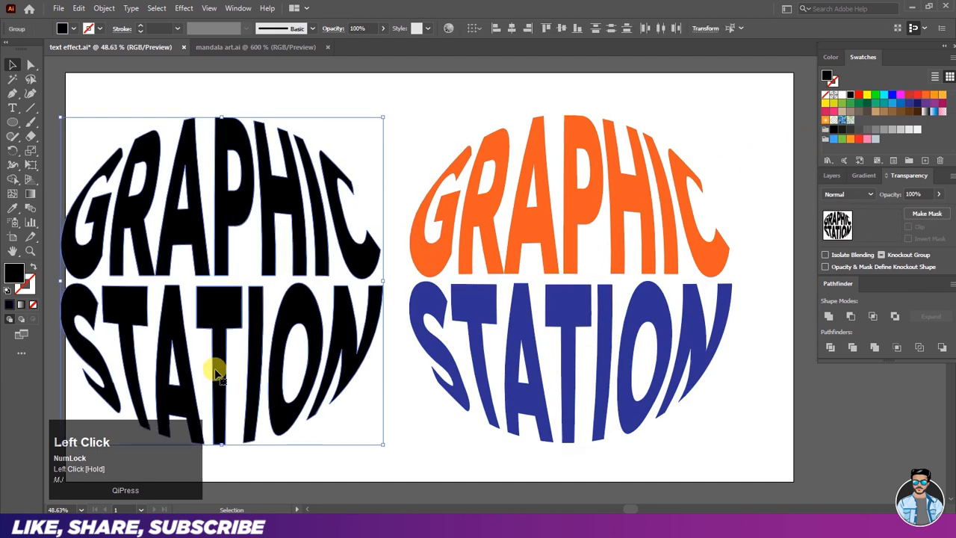
pyautogui.moveTo(466, 98); pyautogui.dragTo(566, 356)
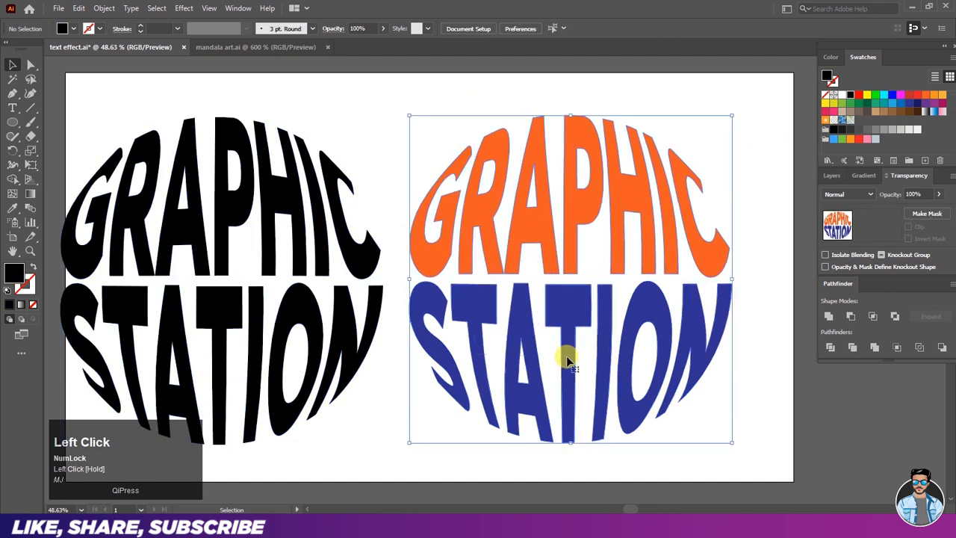
pyautogui.click(82, 7)
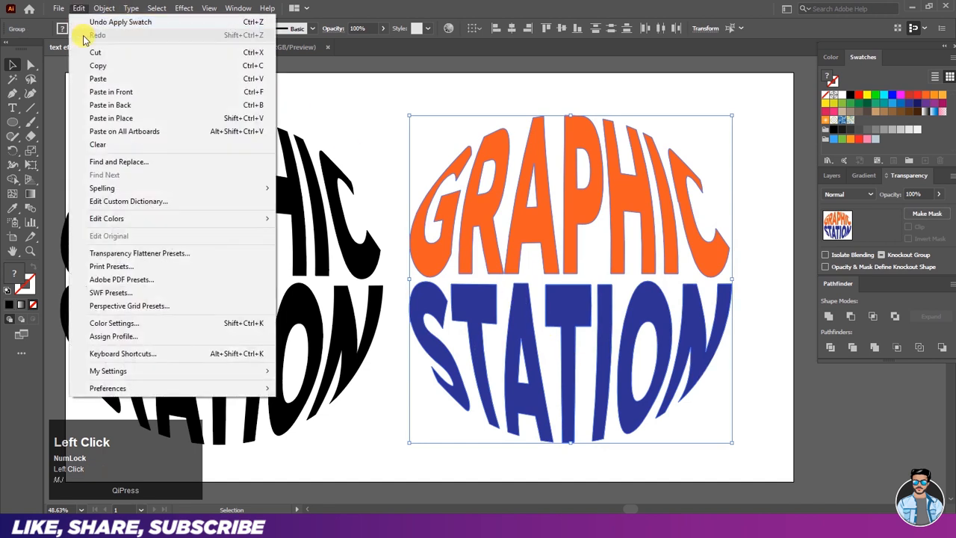
pyautogui.click(84, 67)
pyautogui.click(78, 8)
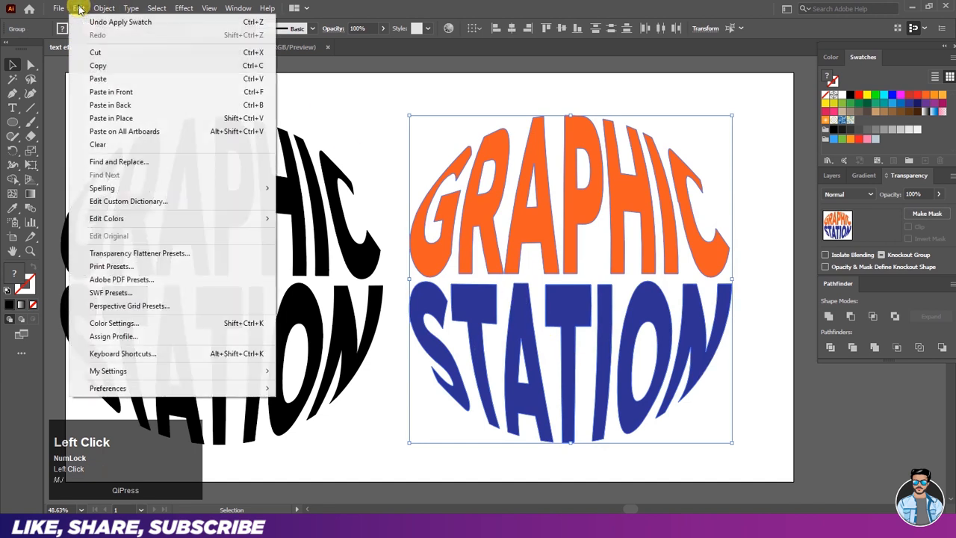
pyautogui.click(105, 92)
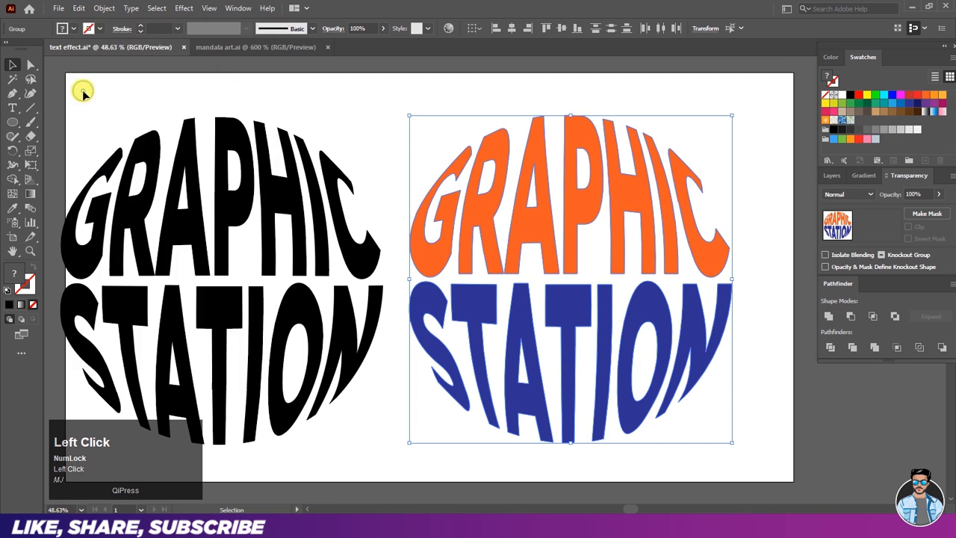
pyautogui.moveTo(733, 116); pyautogui.dragTo(630, 256)
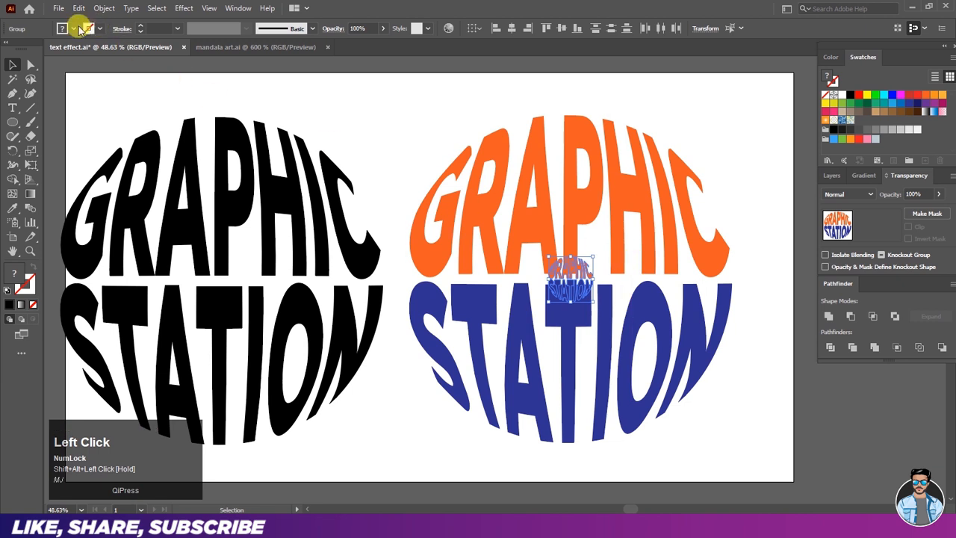
# Step: Fill the tiny lettering copy with black and send it to the back behind the coloured lettering
pyautogui.click(79, 30)
pyautogui.click(33, 51)
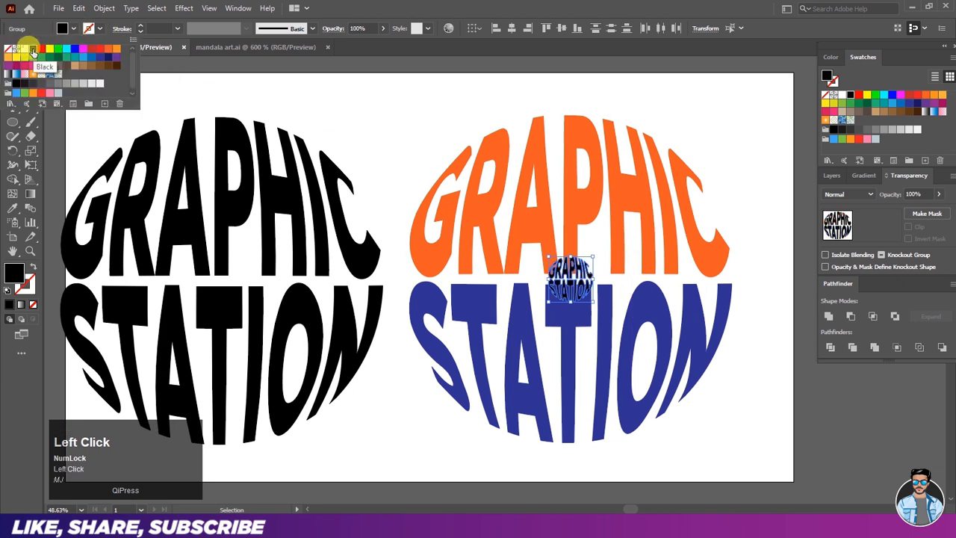
pyautogui.click(314, 100)
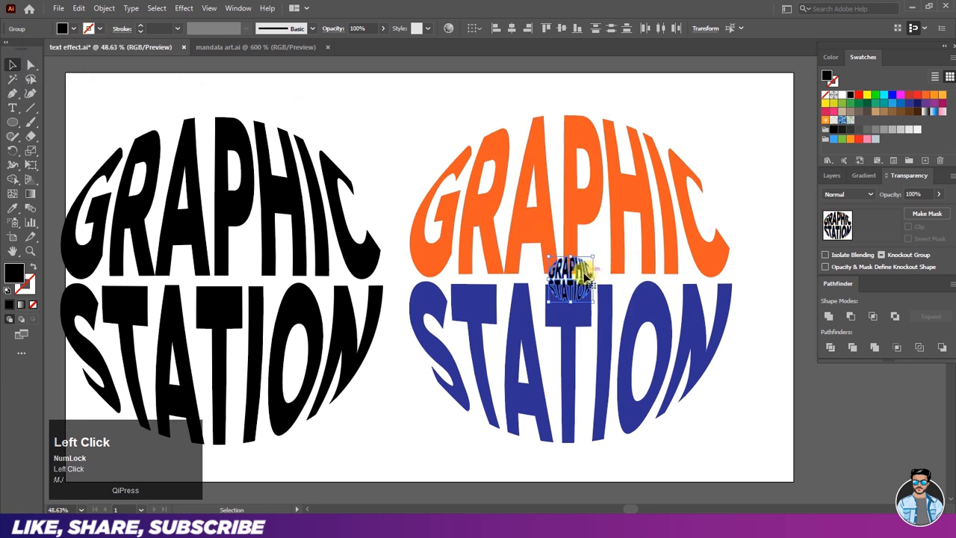
pyautogui.rightClick(583, 271)
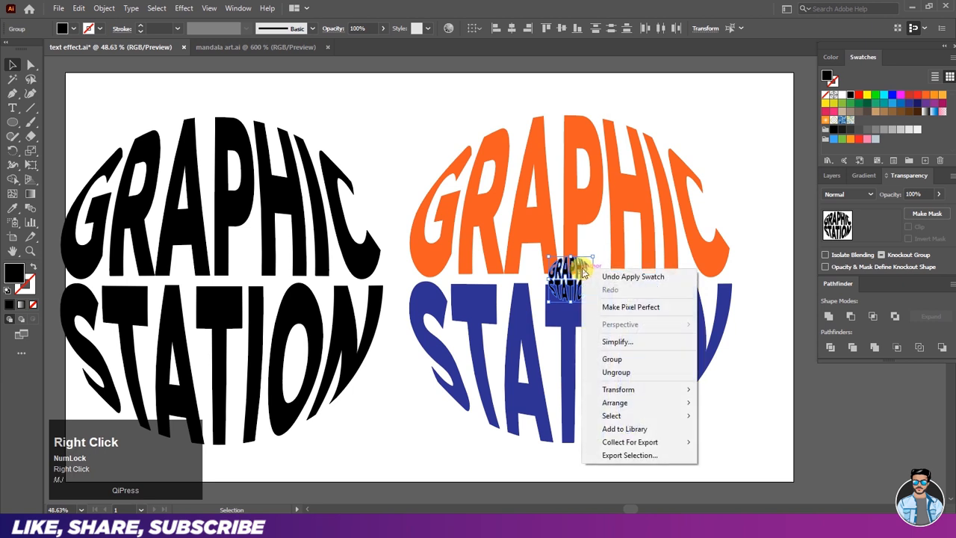
pyautogui.click(609, 402)
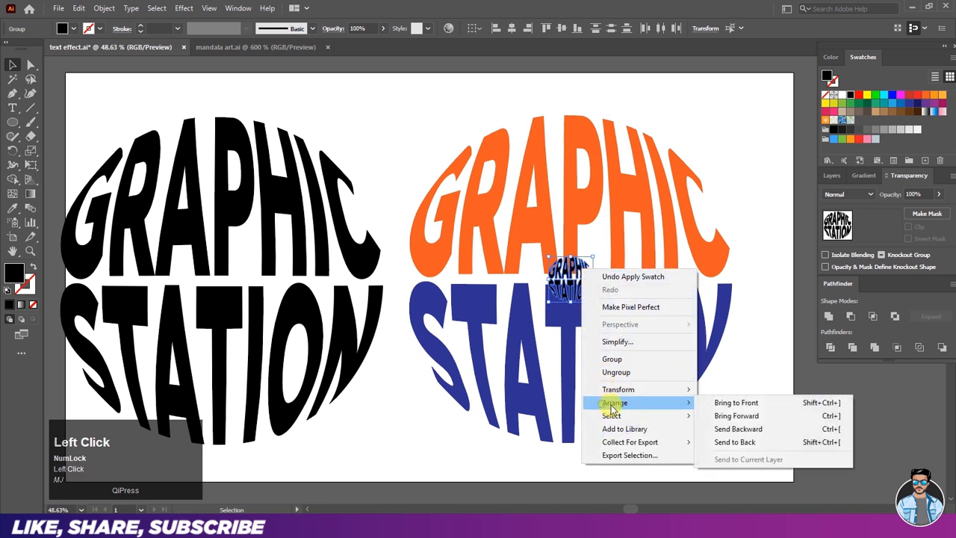
pyautogui.click(719, 444)
pyautogui.click(755, 375)
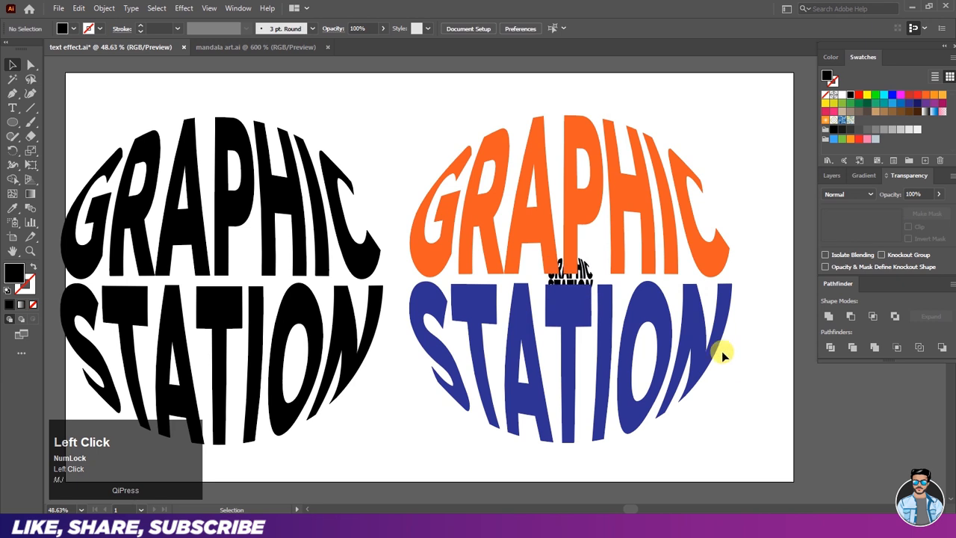
# Step: Select the tiny black and large orange GRAPHIC words and set the blend spacing to Specified Steps with 500 steps
pyautogui.scroll(5, 620, 277)
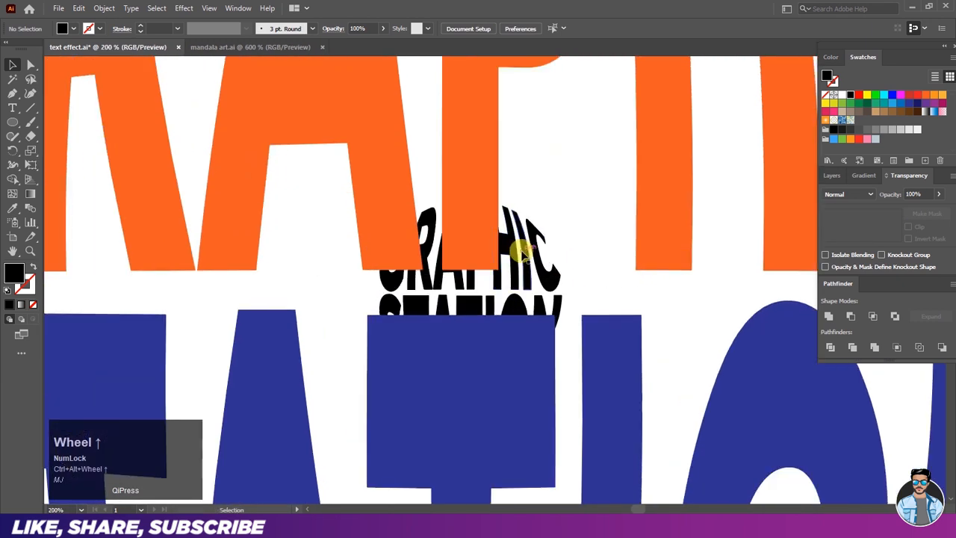
pyautogui.click(508, 247)
pyautogui.keyDown('shift'); pyautogui.click(508, 250); pyautogui.keyUp('shift')
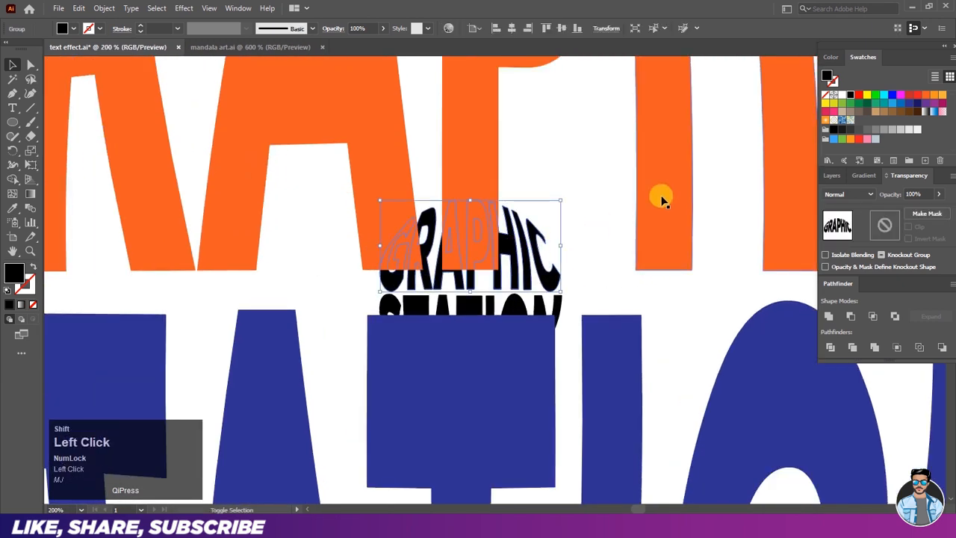
pyautogui.keyDown('shift'); pyautogui.click(661, 199); pyautogui.keyUp('shift')
pyautogui.click(105, 8)
pyautogui.moveTo(109, 344)
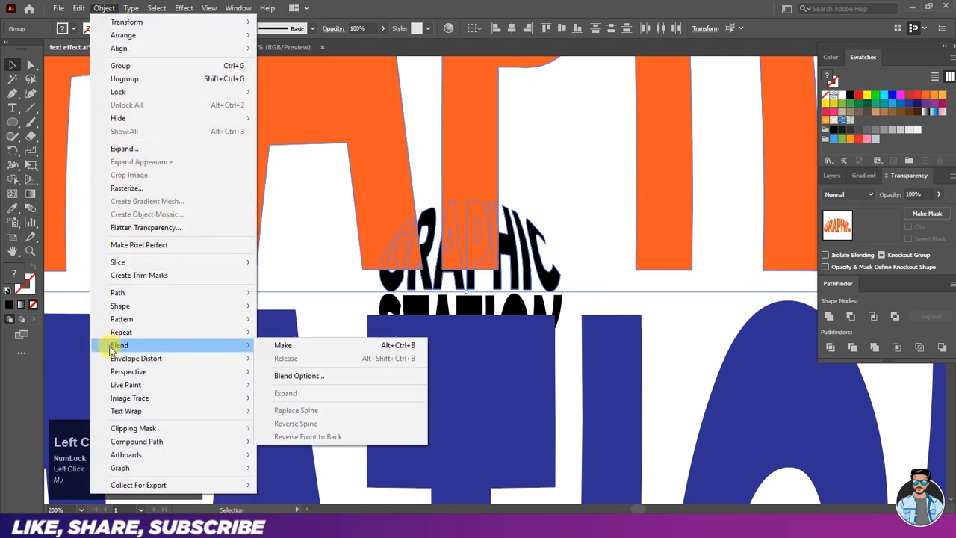
pyautogui.click(284, 376)
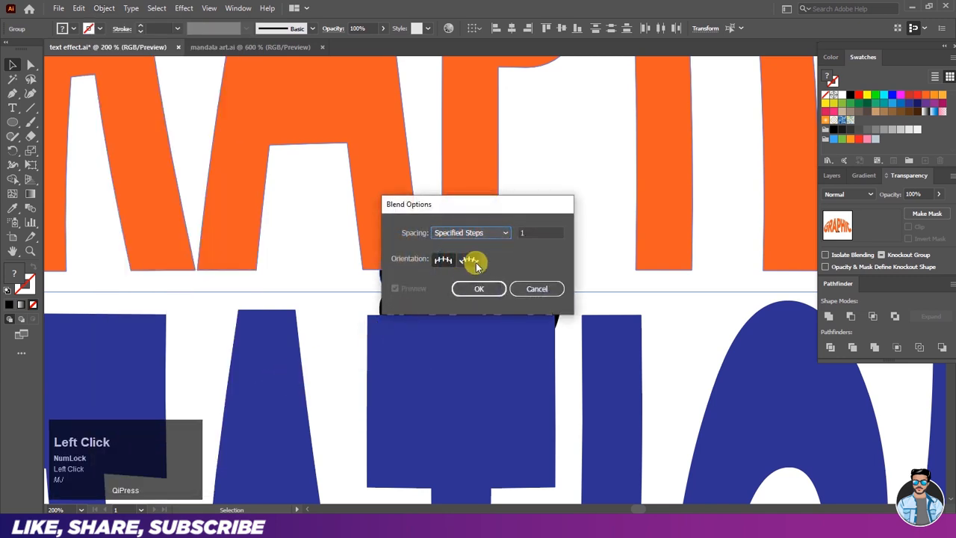
pyautogui.click(493, 232)
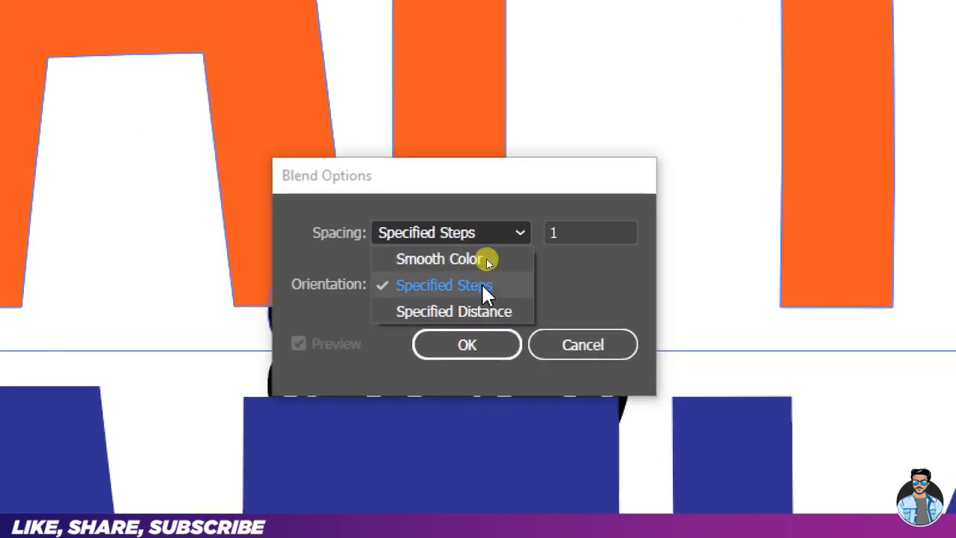
pyautogui.click(490, 261)
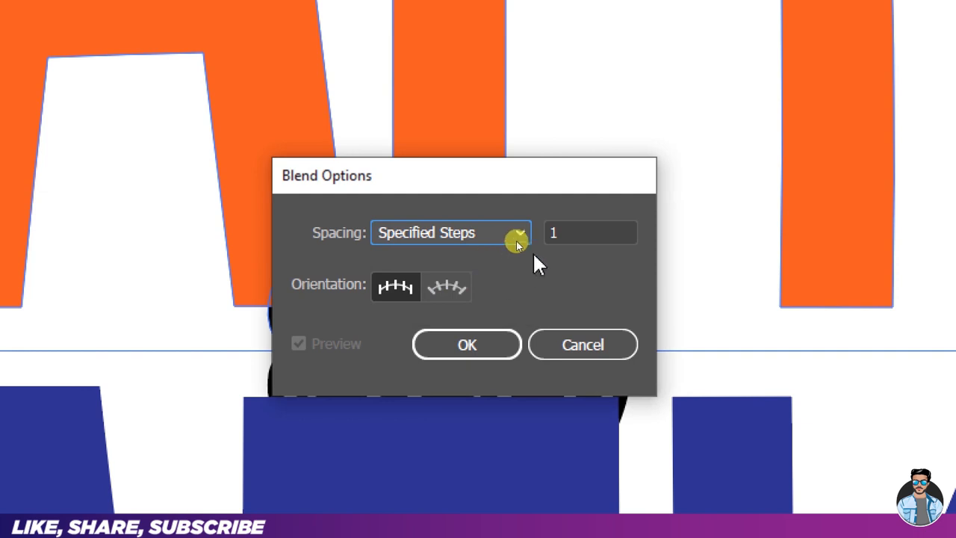
pyautogui.click(581, 231)
pyautogui.write('50')
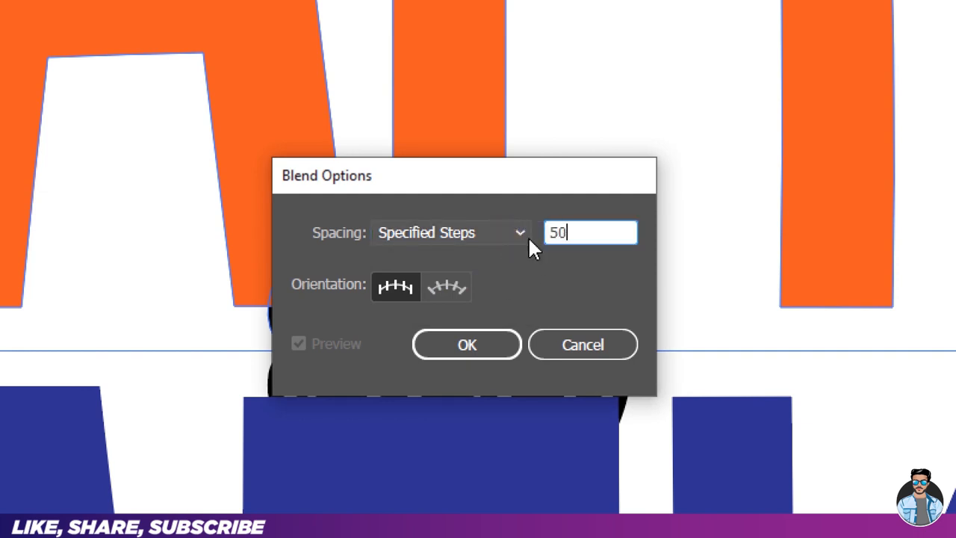
pyautogui.write('0')
pyautogui.click(479, 346)
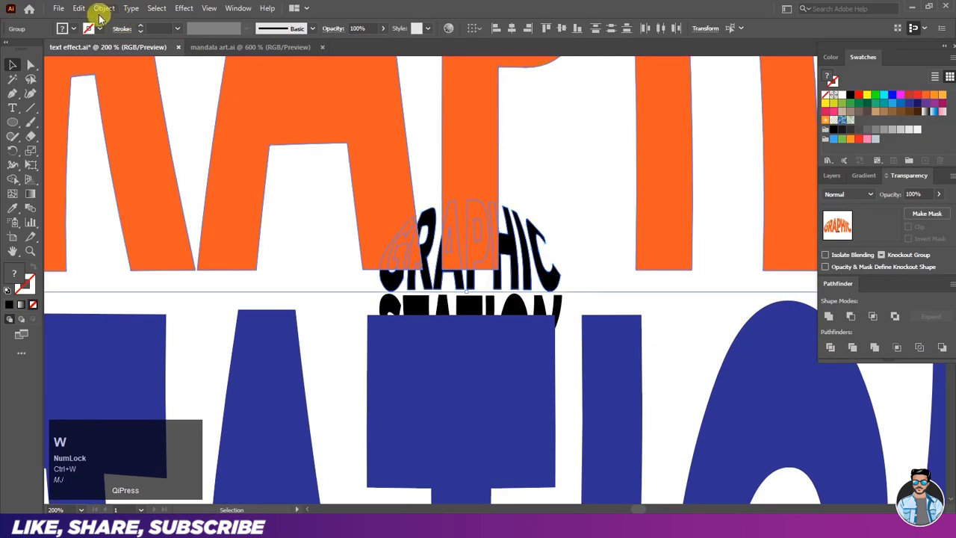
# Step: Make a blend between the two selected GRAPHIC words and deselect the result
pyautogui.click(102, 8)
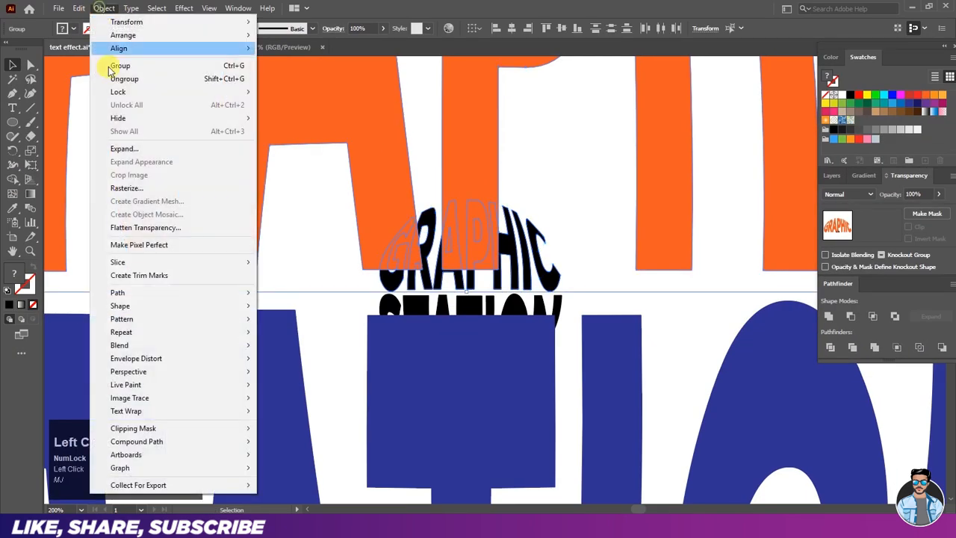
pyautogui.click(99, 347)
pyautogui.click(312, 348)
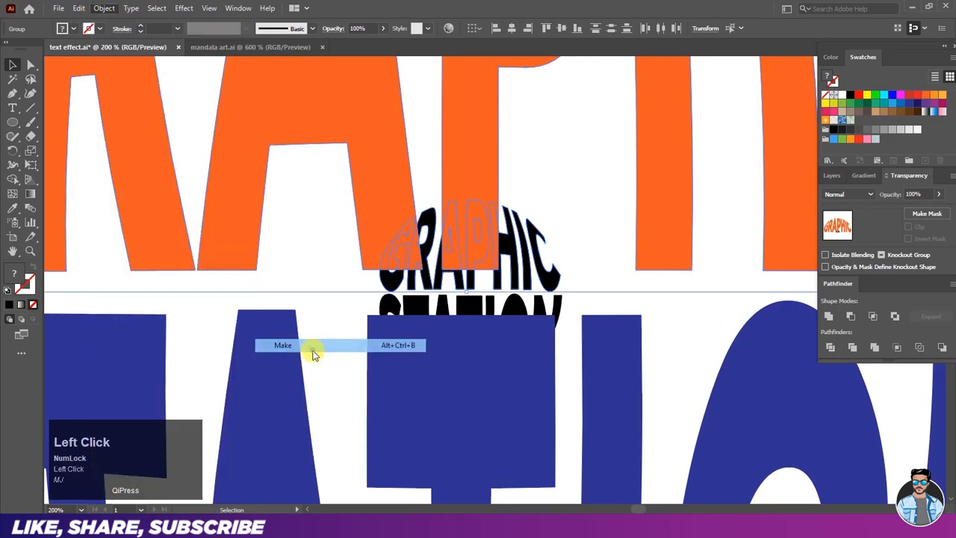
pyautogui.click(321, 326)
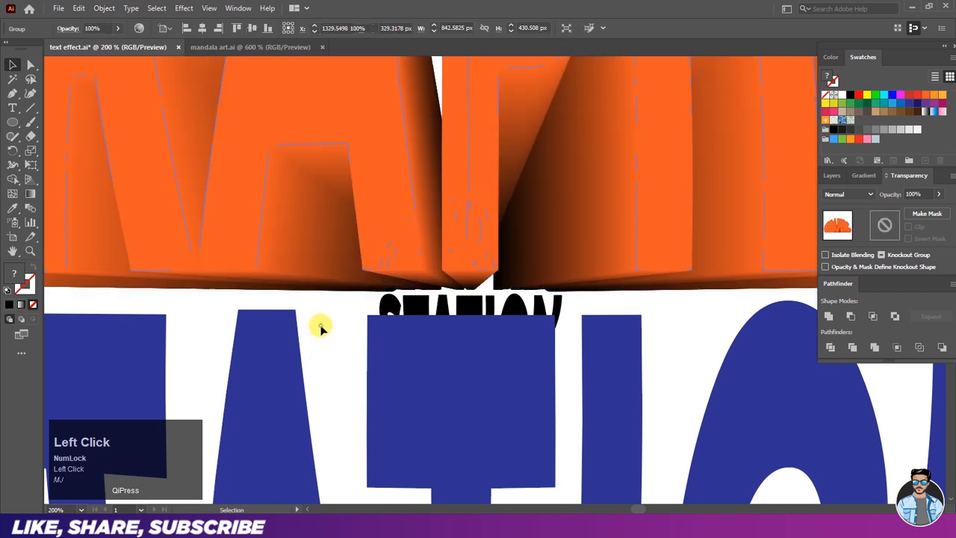
# Step: Select the tiny black and large blue STATION words and set the blend spacing to Specified Steps with 500 steps
pyautogui.scroll(-1, 544, 177)
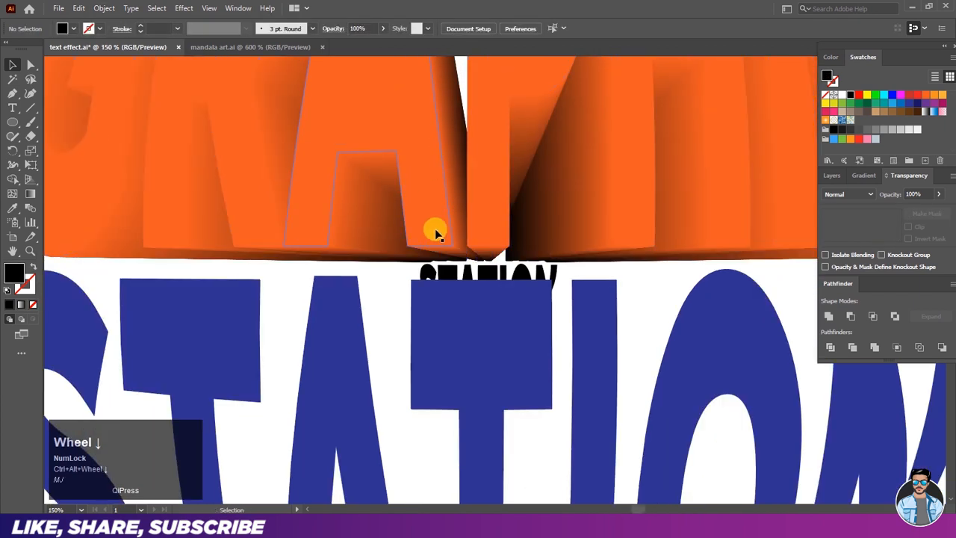
pyautogui.click(495, 270)
pyautogui.keyDown('shift'); pyautogui.click(466, 389); pyautogui.keyUp('shift')
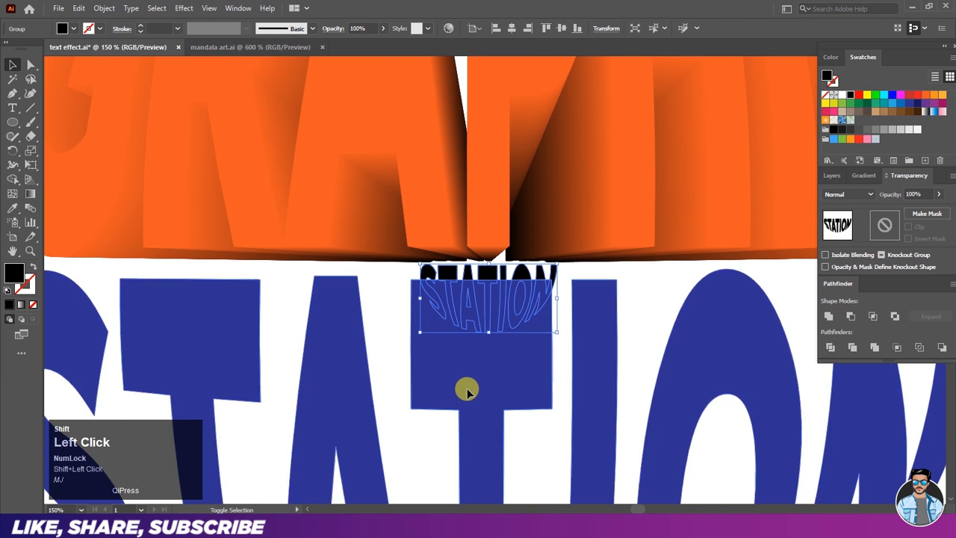
pyautogui.click(101, 8)
pyautogui.moveTo(187, 347)
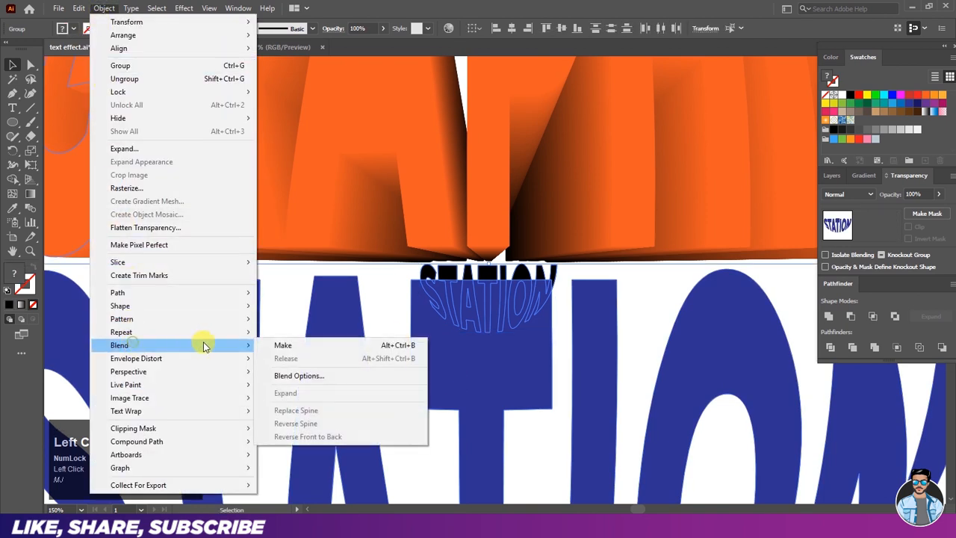
pyautogui.click(277, 375)
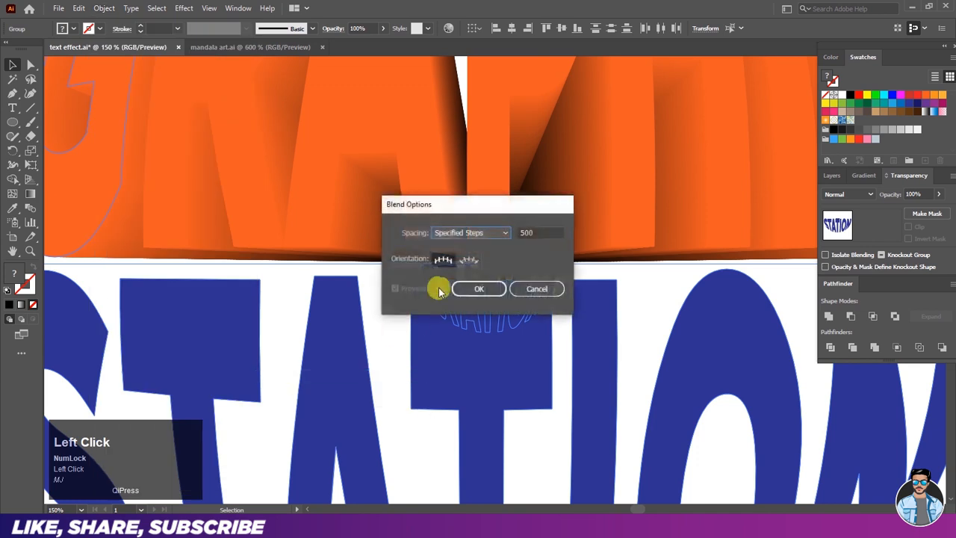
pyautogui.click(461, 235)
pyautogui.click(455, 254)
pyautogui.click(543, 232)
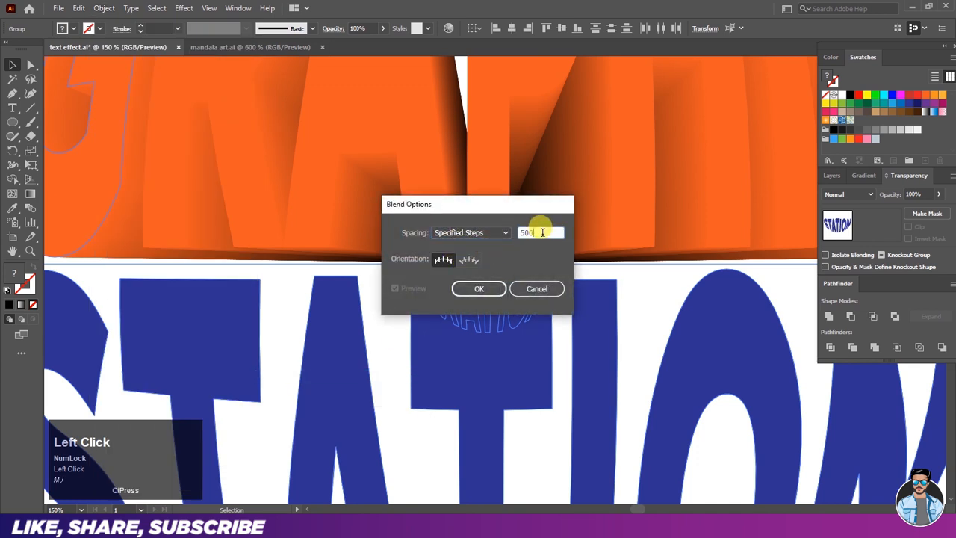
pyautogui.click(484, 286)
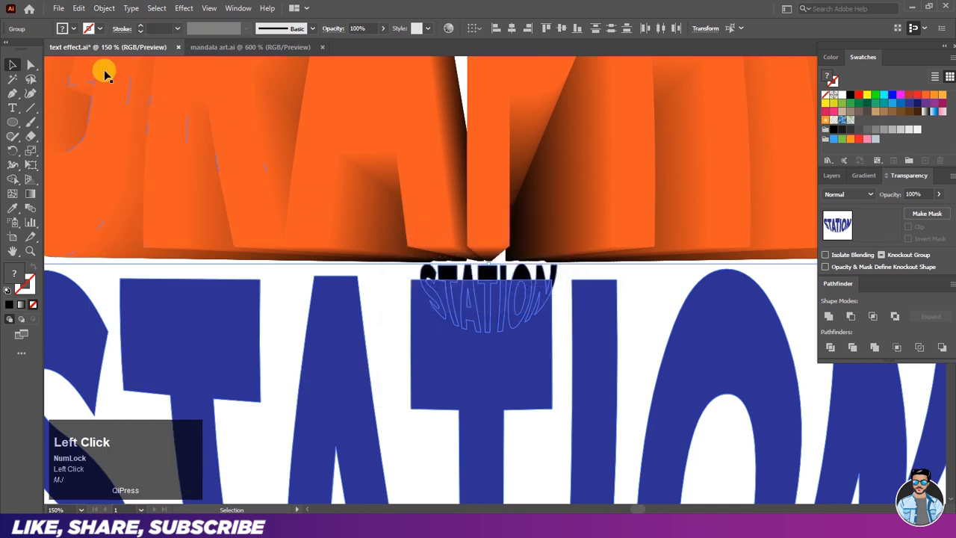
# Step: Make a blend between the two selected STATION words and deselect the result
pyautogui.click(98, 8)
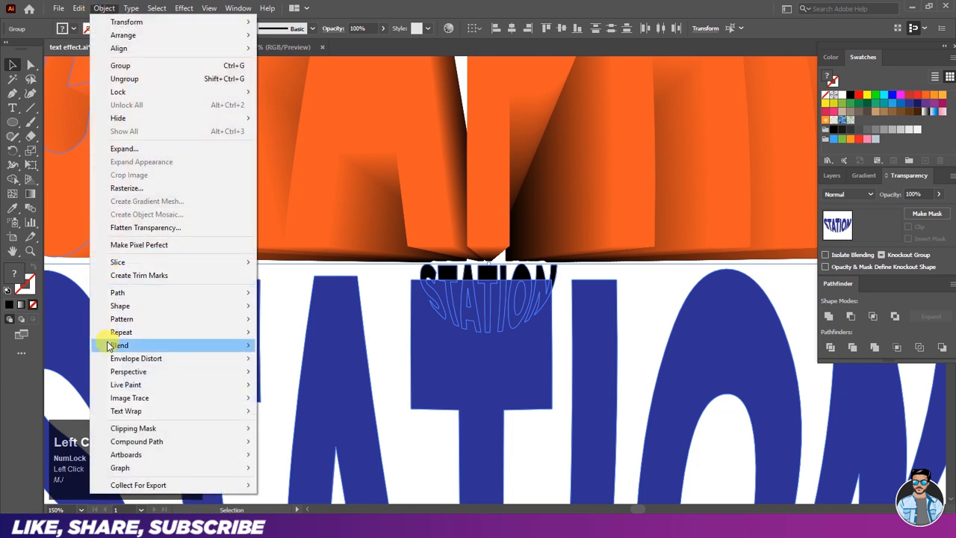
pyautogui.moveTo(123, 346)
pyautogui.click(269, 345)
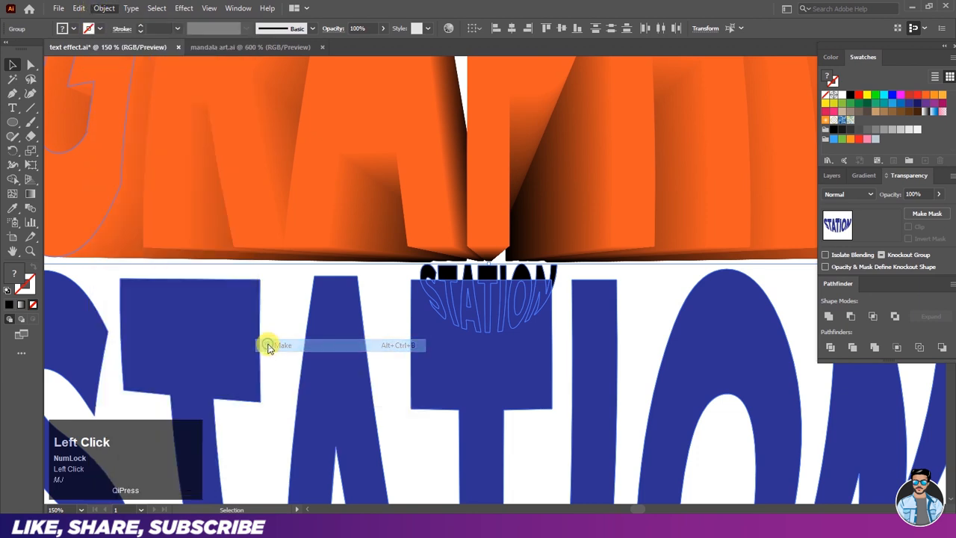
pyautogui.keyDown('ctrl'); pyautogui.click(378, 200); pyautogui.keyUp('ctrl')
pyautogui.scroll(-5, 410, 149)
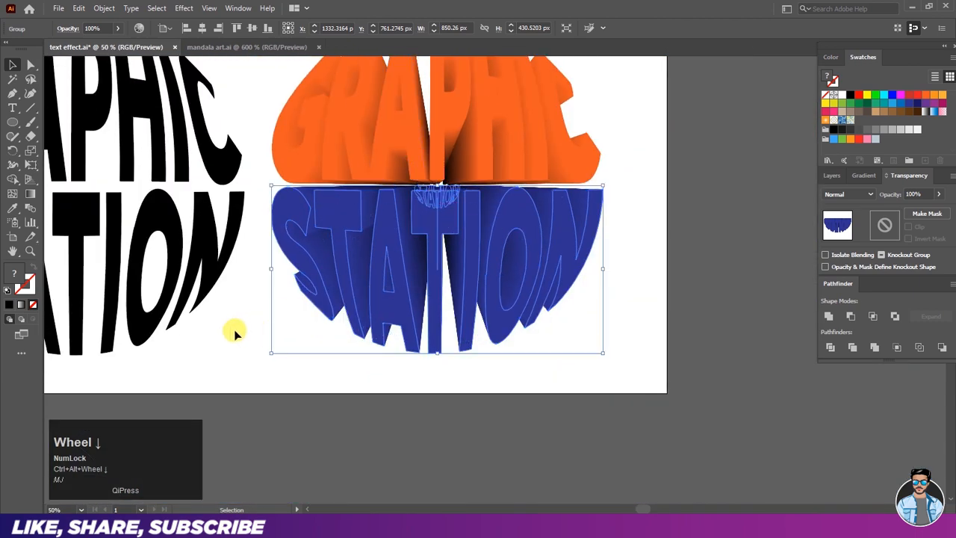
pyautogui.click(234, 332)
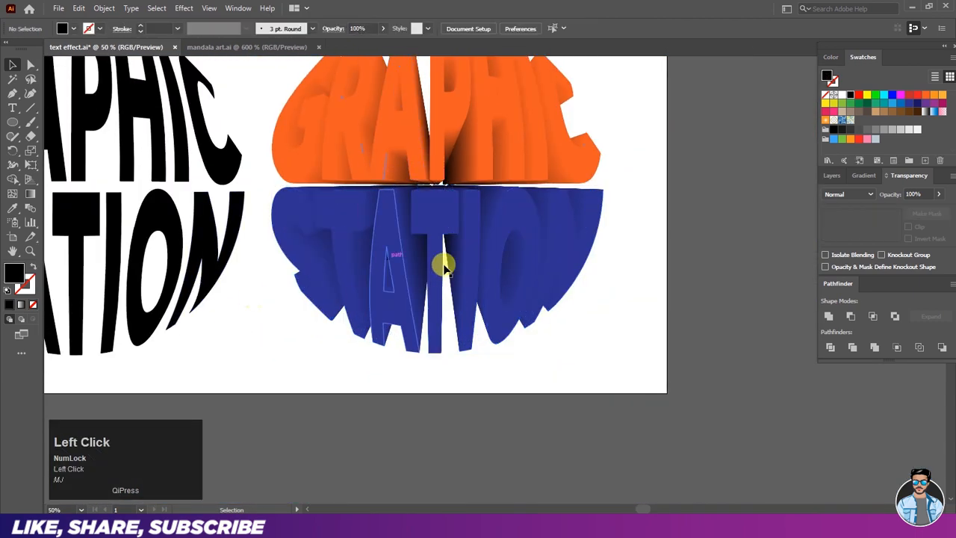
# Step: Nudge the blue STATION blend down by 2 px to widen its gap to the orange GRAPHIC blend
pyautogui.scroll(-1, 489, 240)
pyautogui.scroll(1, 441, 125)
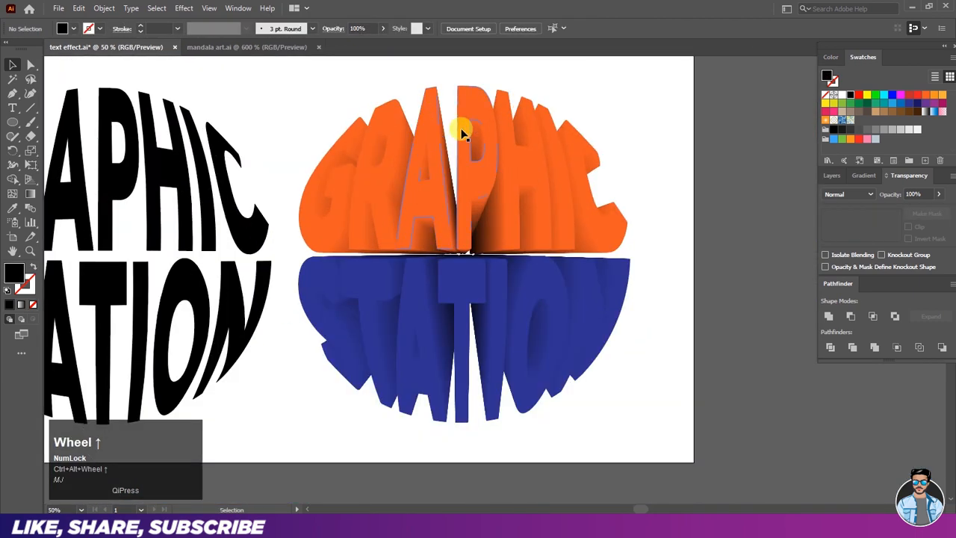
pyautogui.click(461, 310)
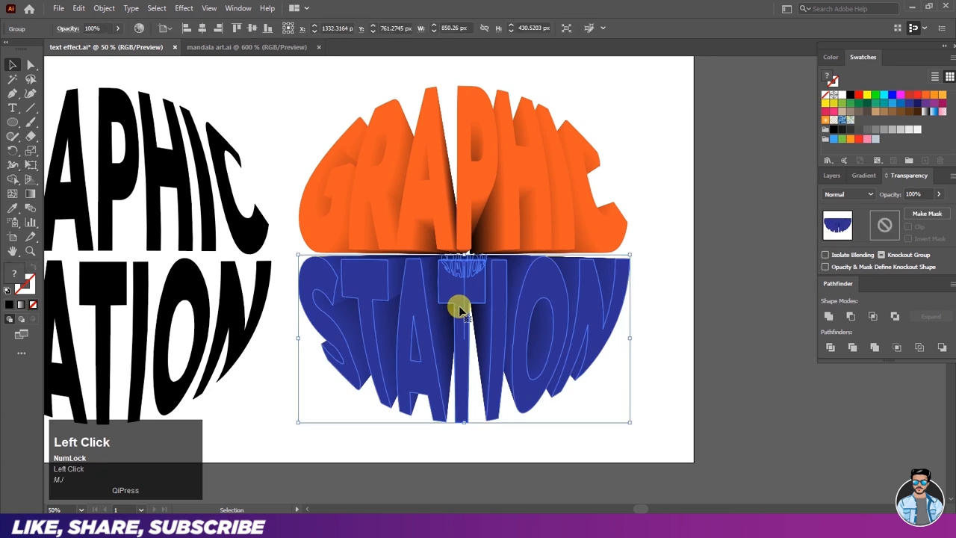
pyautogui.press('Down')
pyautogui.press('Down')
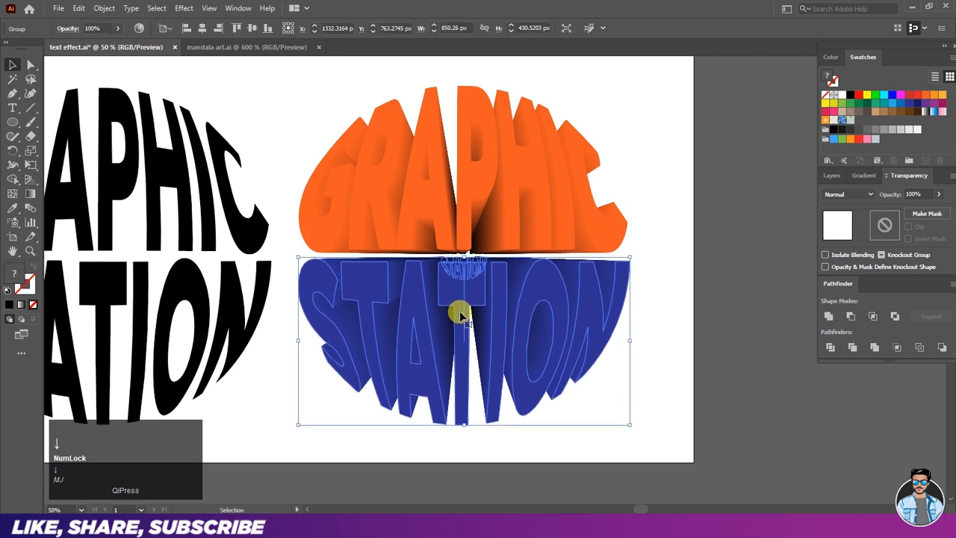
pyautogui.click(644, 239)
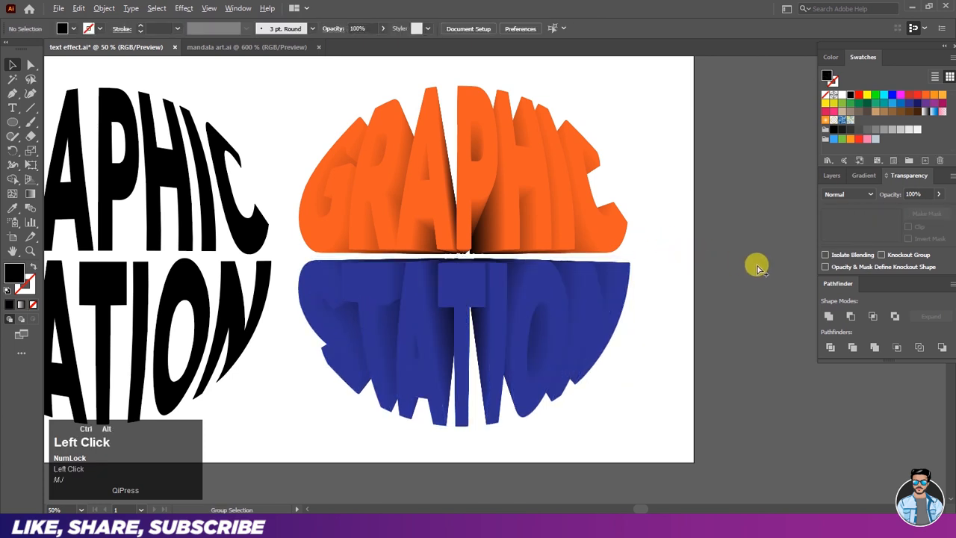
# Step: Move the flat black GRAPHIC word exactly over the front of the orange blend and fill it with lighter orange
pyautogui.scroll(-1, 757, 266)
pyautogui.scroll(1, 420, 224)
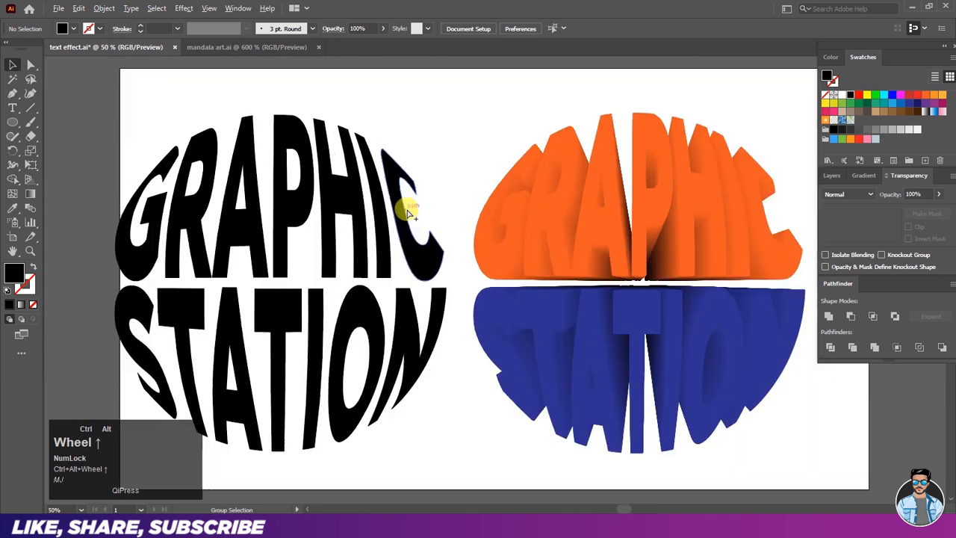
pyautogui.click(342, 198)
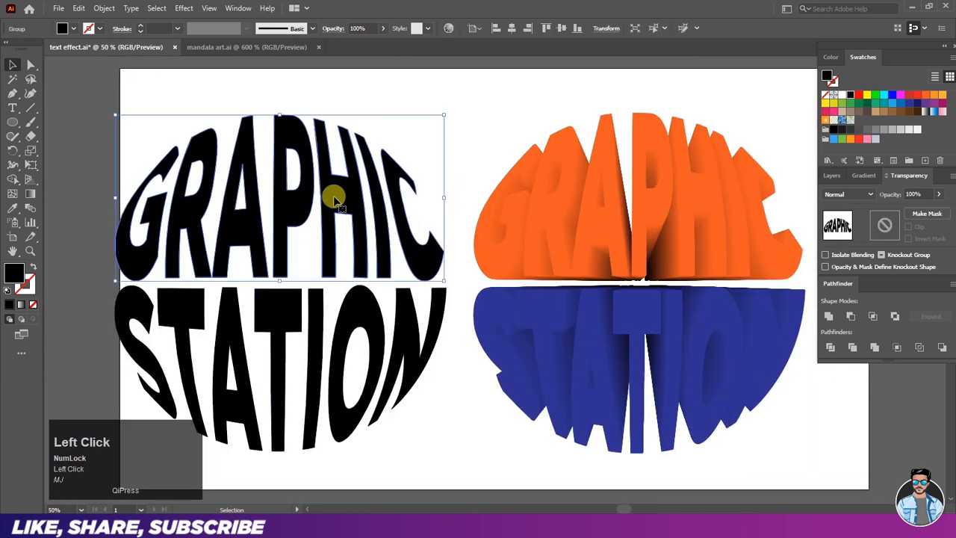
pyautogui.moveTo(404, 203); pyautogui.dragTo(694, 197)
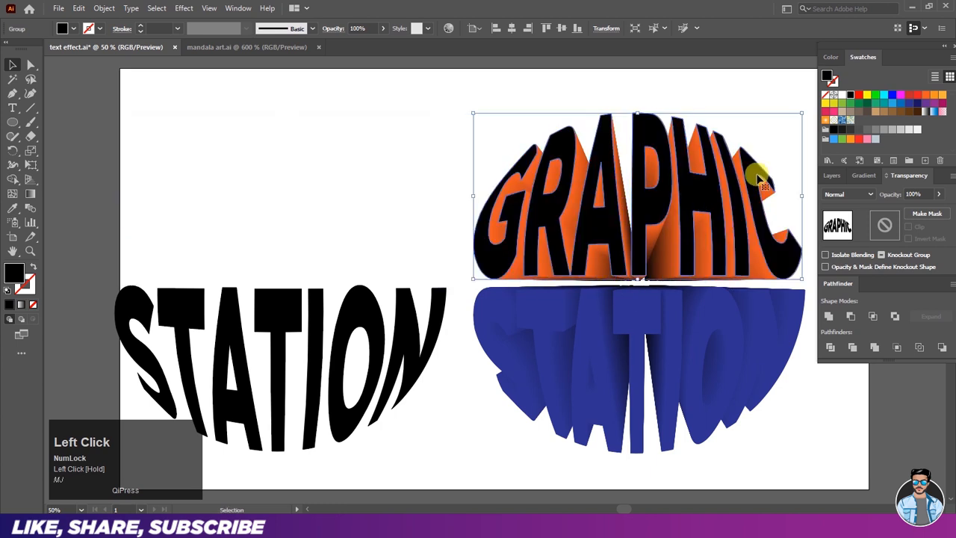
pyautogui.click(936, 98)
pyautogui.click(699, 93)
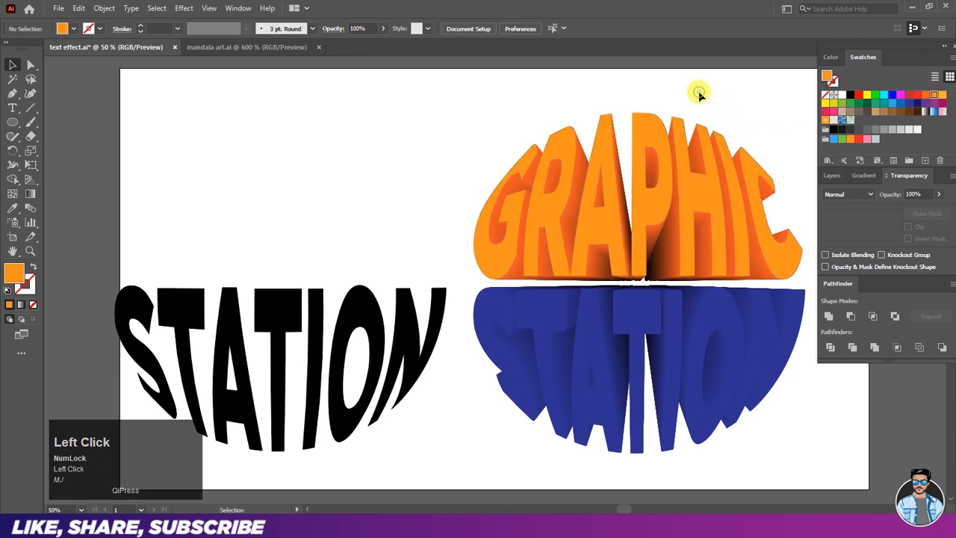
# Step: Move the flat black STATION word over the front of the dark blue blend and fill it with light blue
pyautogui.moveTo(401, 317); pyautogui.dragTo(765, 317)
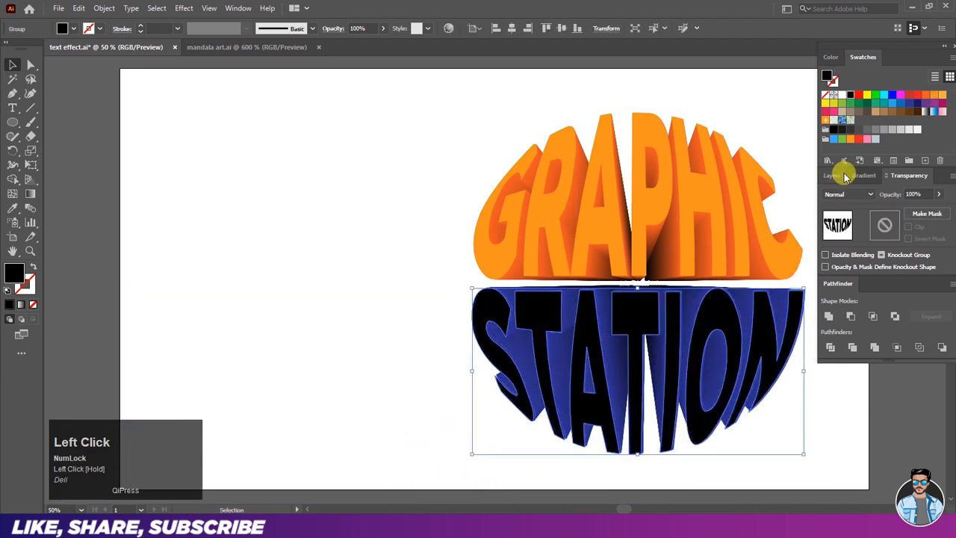
pyautogui.click(901, 104)
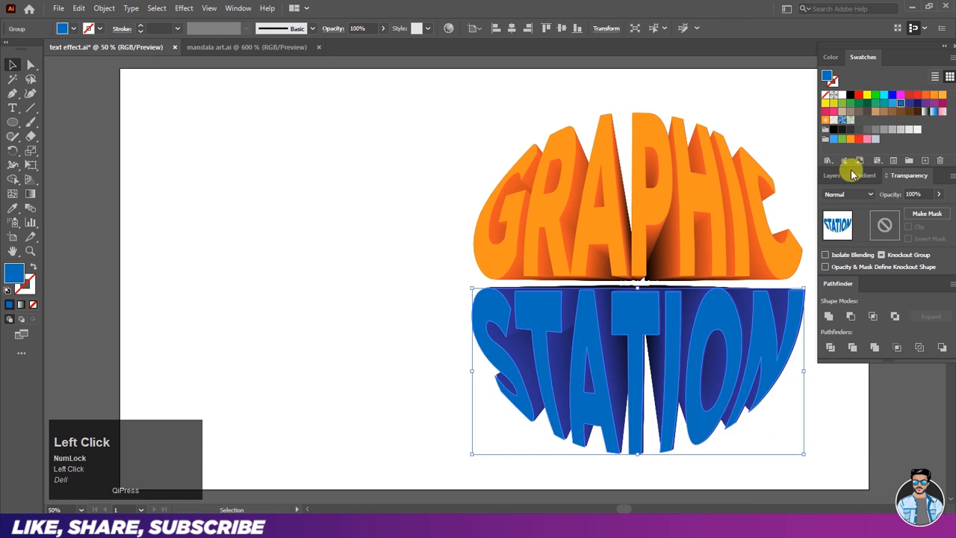
pyautogui.click(892, 103)
pyautogui.click(422, 258)
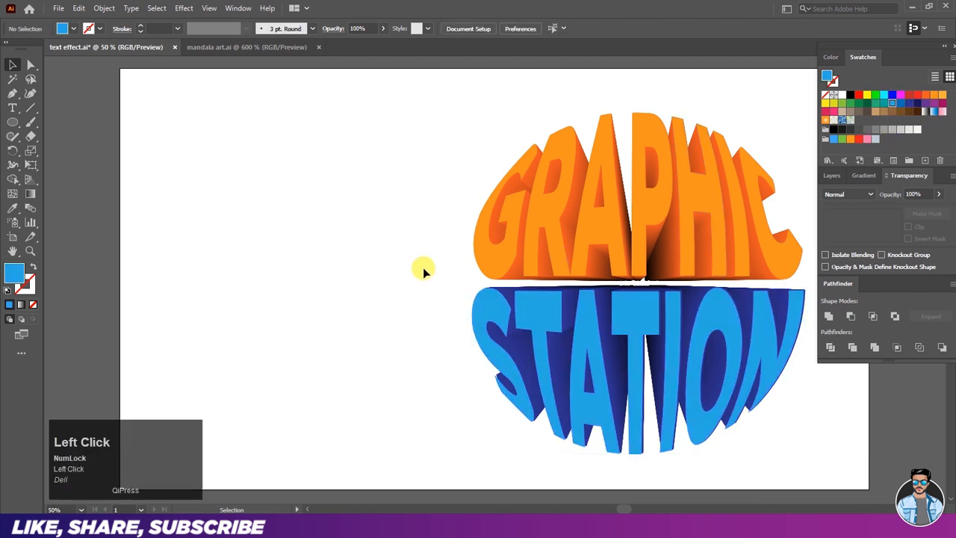
# Step: Shift the light blue STATION face slightly so its edges line up with the dark blue blend beneath, and deselect it
pyautogui.press('space')
pyautogui.moveTo(546, 293); pyautogui.dragTo(469, 284)
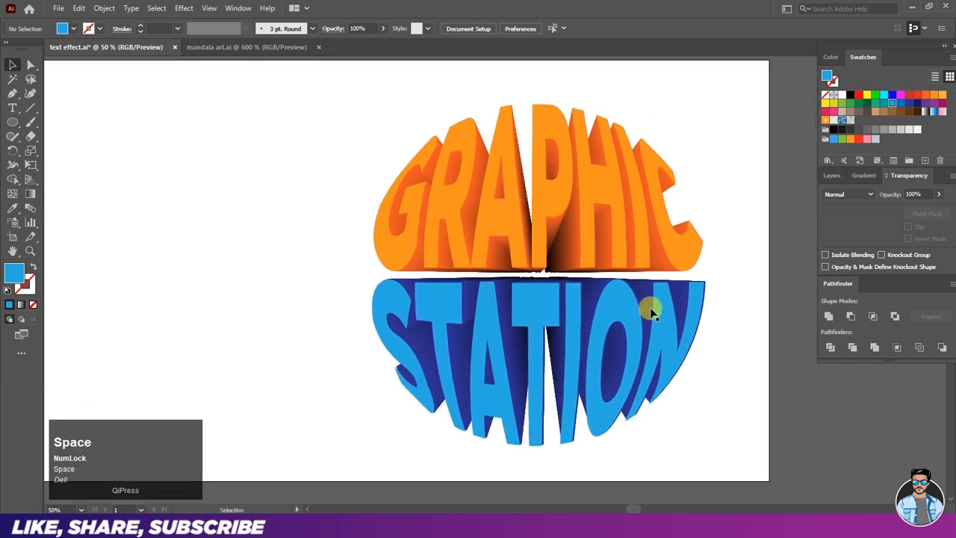
pyautogui.keyDown('ctrl'); pyautogui.keyDown('alt'); pyautogui.scroll(4, 702, 309); pyautogui.keyUp('alt'); pyautogui.keyUp('ctrl')
pyautogui.moveTo(689, 271); pyautogui.dragTo(696, 265)
pyautogui.keyDown('ctrl'); pyautogui.keyDown('alt'); pyautogui.scroll(-1, 712, 273); pyautogui.keyUp('alt'); pyautogui.keyUp('ctrl')
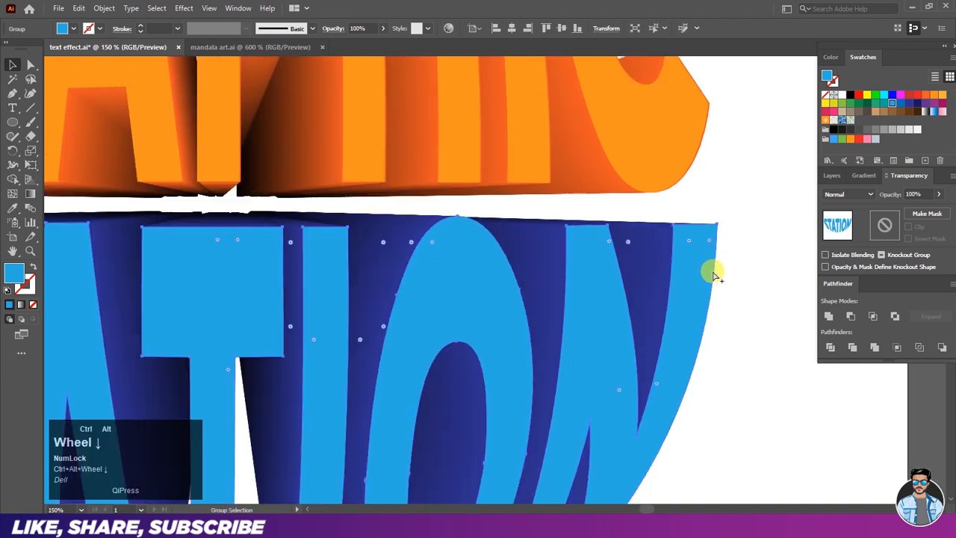
pyautogui.keyDown('ctrl'); pyautogui.keyDown('alt'); pyautogui.scroll(-2, 713, 273); pyautogui.keyUp('alt'); pyautogui.keyUp('ctrl')
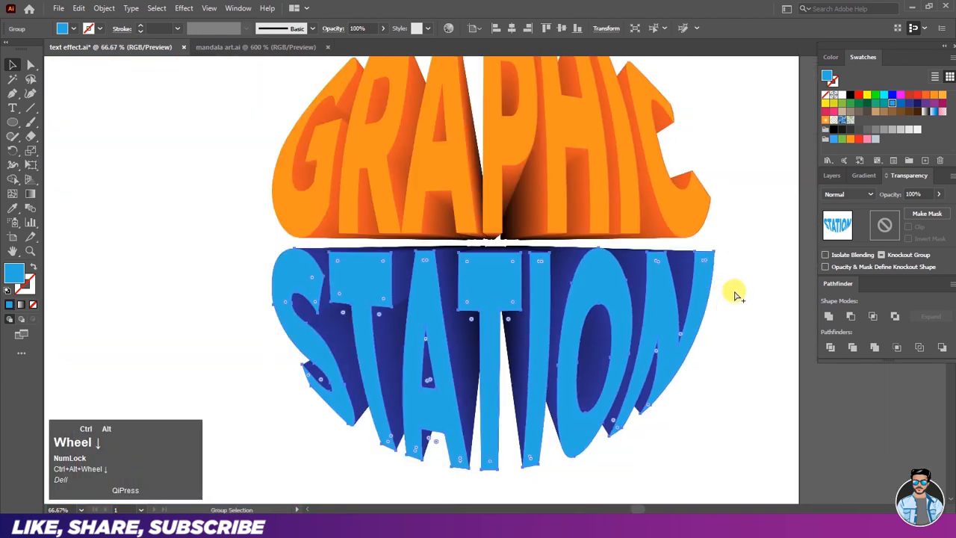
pyautogui.keyDown('ctrl'); pyautogui.keyDown('alt'); pyautogui.scroll(-1, 740, 280); pyautogui.keyUp('alt'); pyautogui.keyUp('ctrl')
pyautogui.click(743, 271)
# Step: Group all the GRAPHIC STATION lettering and centre the group horizontally and vertically on the artboard
pyautogui.moveTo(382, 90); pyautogui.dragTo(644, 391)
pyautogui.rightClick(569, 293)
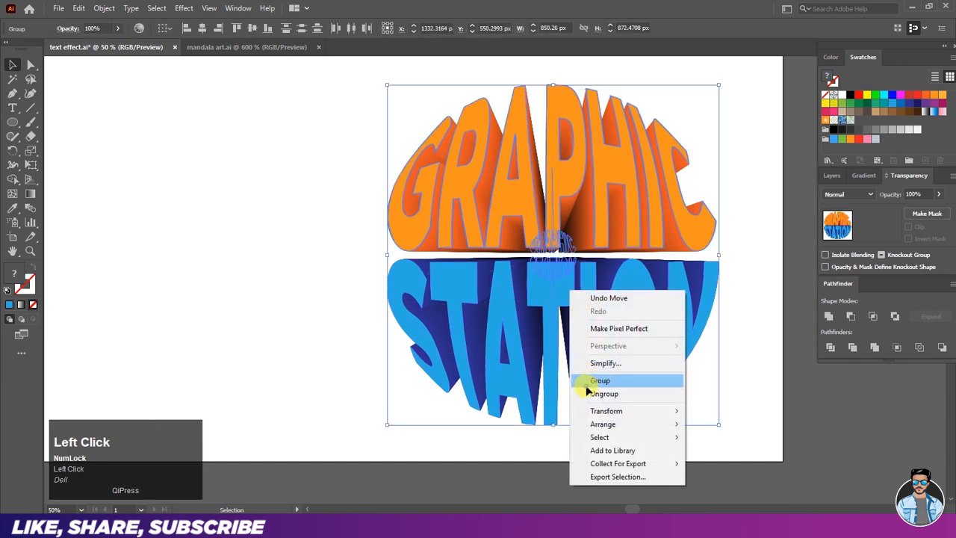
pyautogui.click(587, 386)
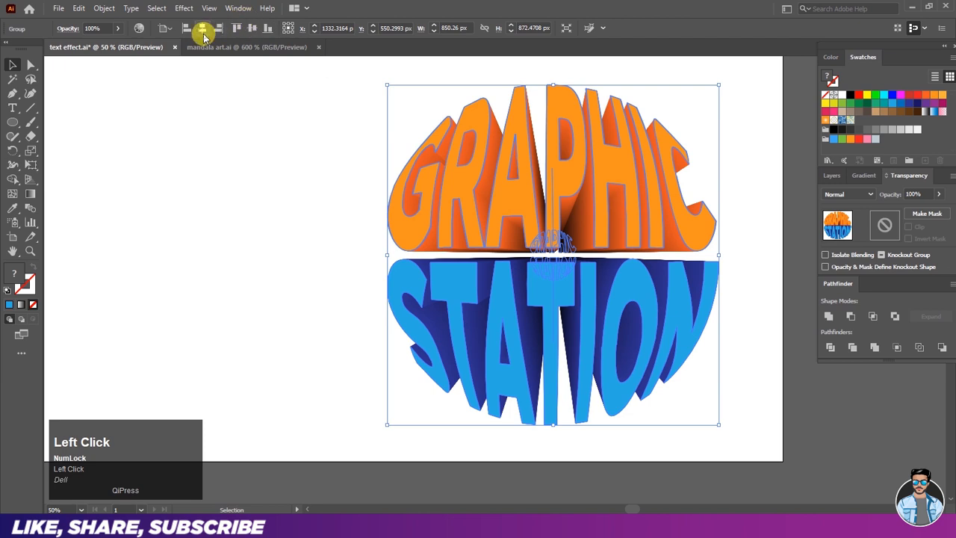
pyautogui.click(253, 30)
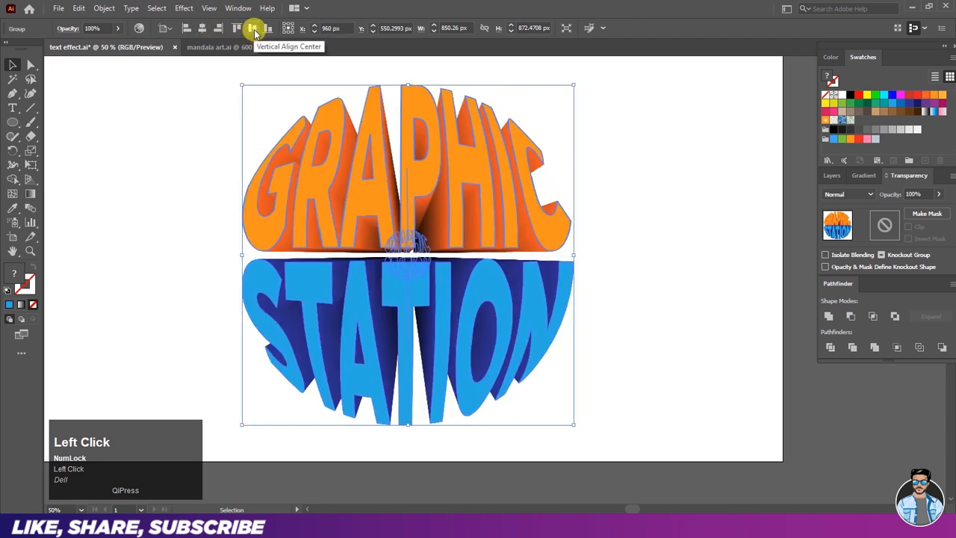
pyautogui.click(254, 30)
pyautogui.click(641, 175)
# Step: Scale the grouped lettering down slightly and proportionally around its centre, and deselect it
pyautogui.scroll(-1, 696, 206)
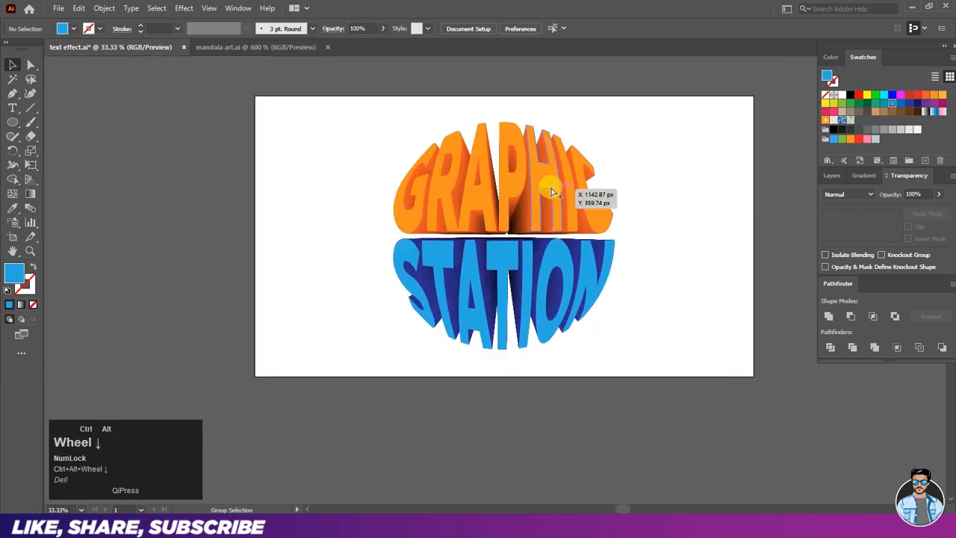
pyautogui.scroll(1, 551, 192)
pyautogui.click(486, 187)
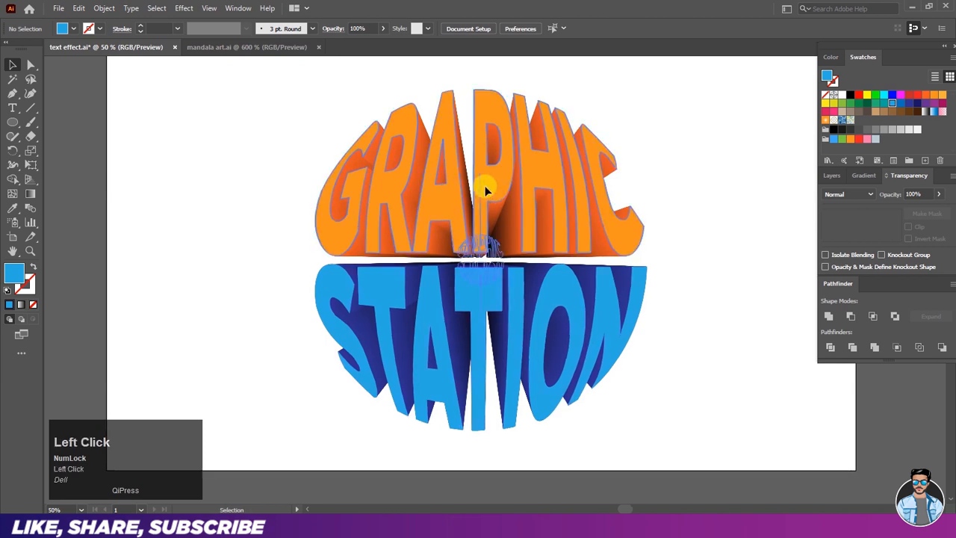
pyautogui.moveTo(646, 91); pyautogui.dragTo(668, 128)
pyautogui.click(380, 89)
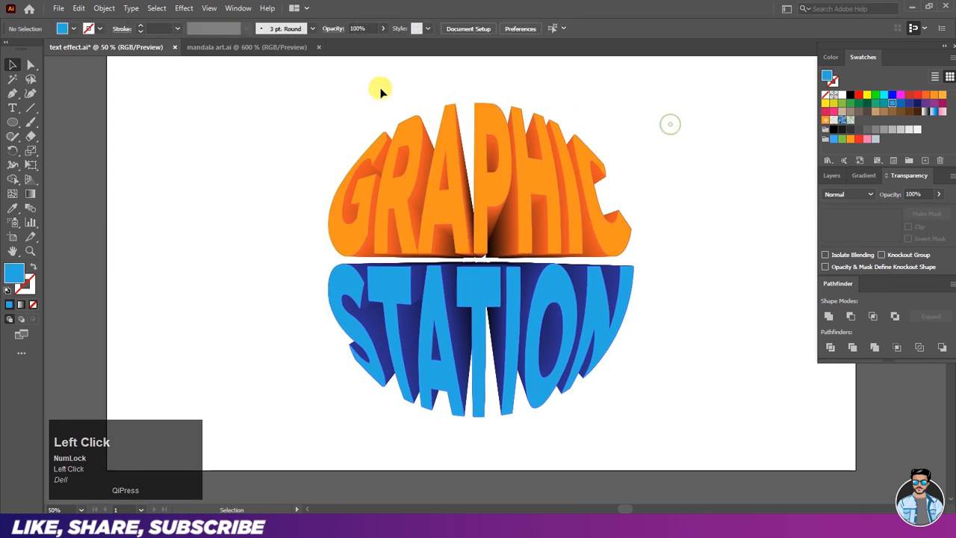
# Step: Bring the mandala from mandala art.ai onto the centre of the text effect artboard and enlarge it to the artboard's full height
pyautogui.click(246, 48)
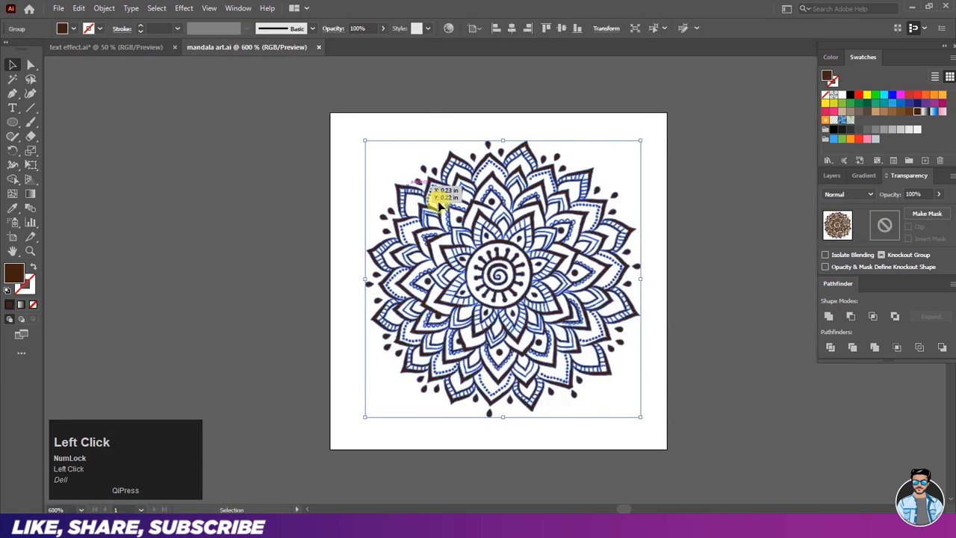
pyautogui.moveTo(499, 277); pyautogui.dragTo(358, 177)
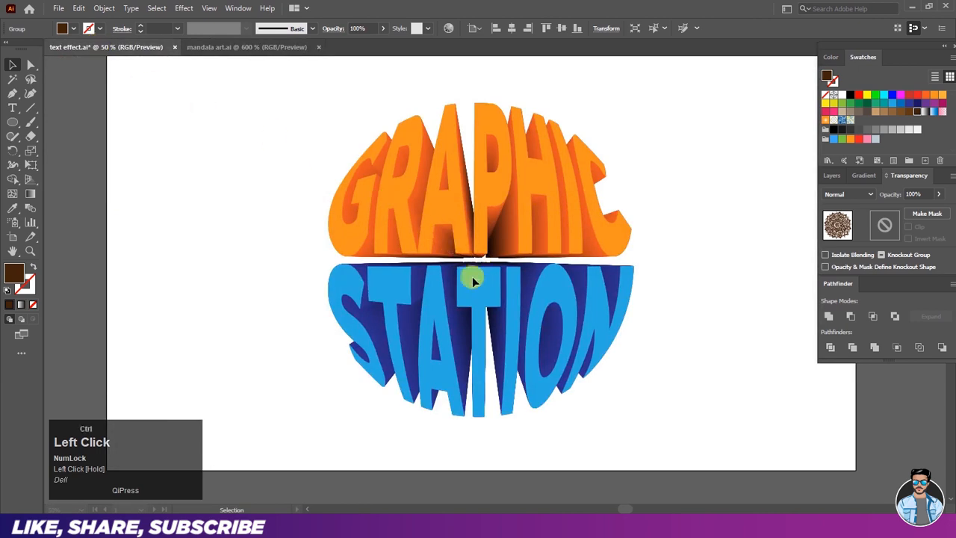
pyautogui.scroll(-1, 454, 287)
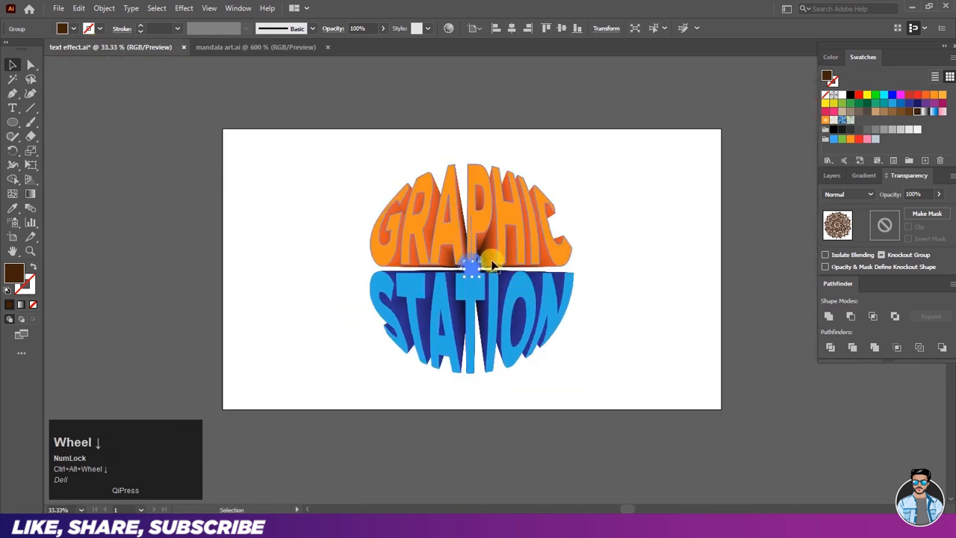
pyautogui.moveTo(477, 260); pyautogui.dragTo(659, 133)
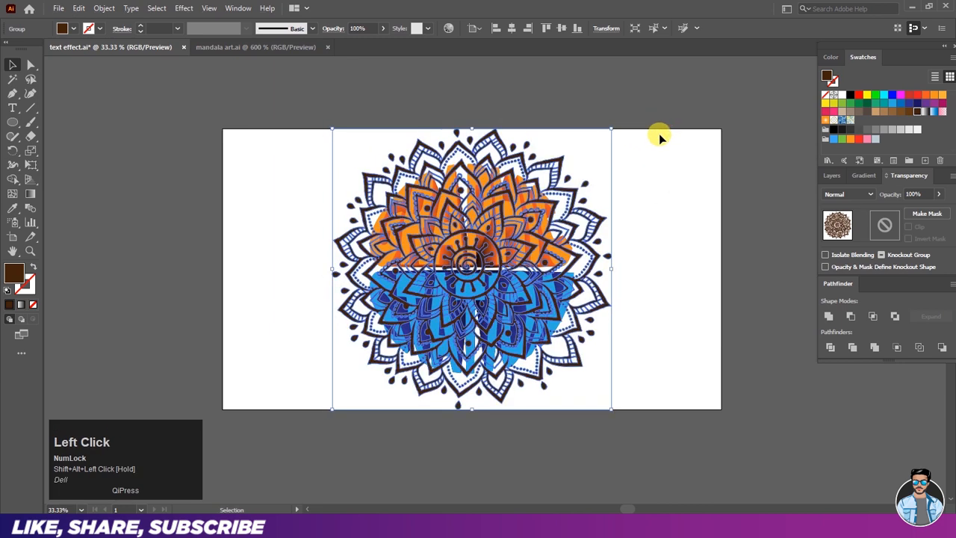
# Step: Send the mandala to the back, behind the GRAPHIC STATION lettering
pyautogui.rightClick(466, 267)
pyautogui.click(478, 412)
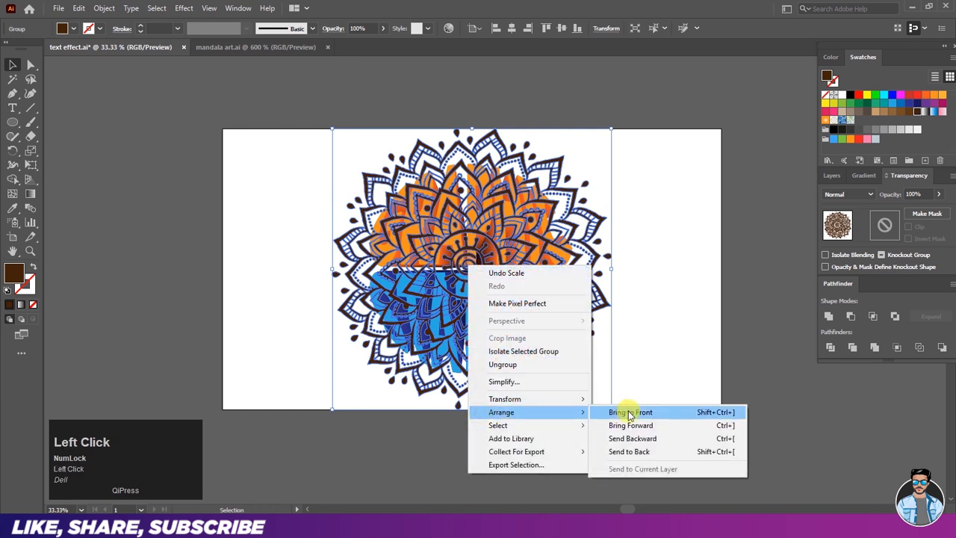
pyautogui.click(631, 452)
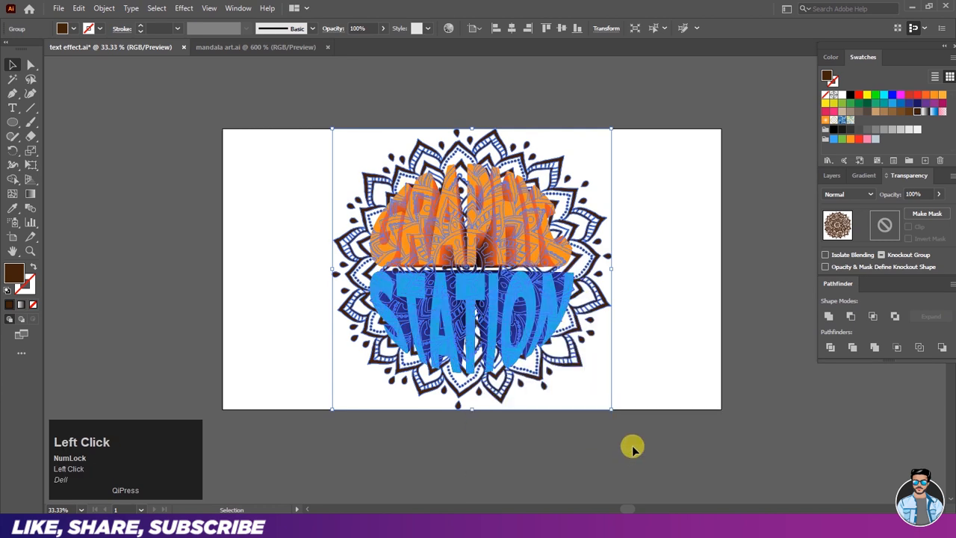
# Step: Reduce the mandala's opacity to 20%, return the transparency settings to their docked place, and deselect the artwork
pyautogui.moveTo(913, 182); pyautogui.dragTo(652, 133)
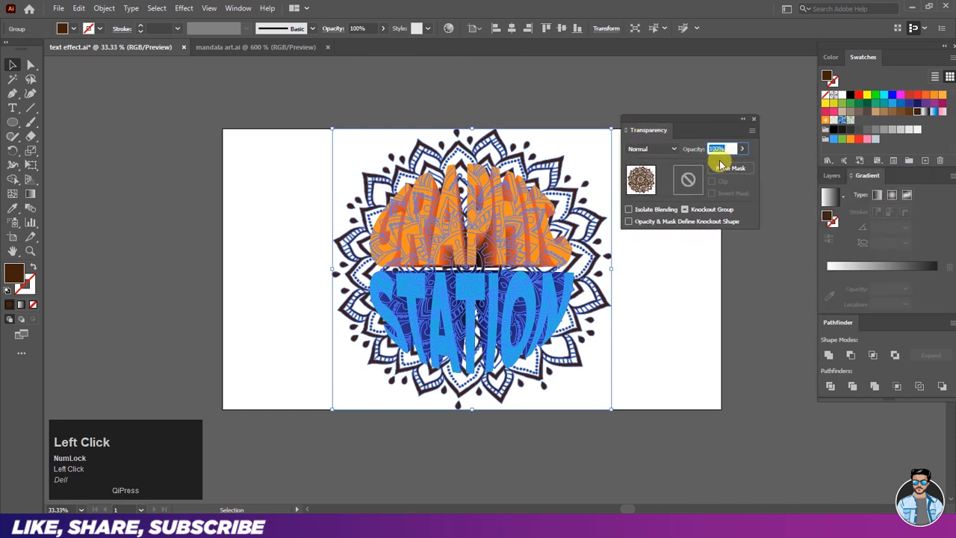
pyautogui.write('20')
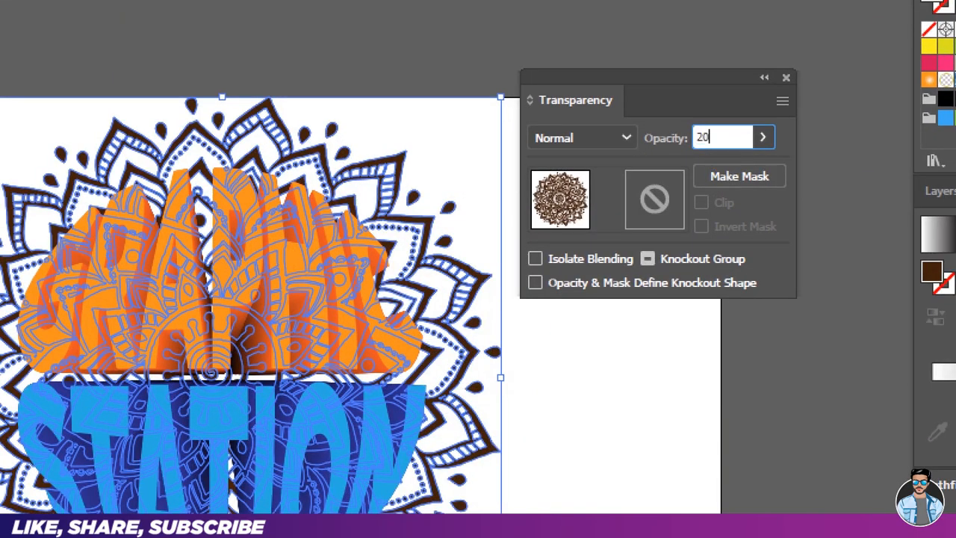
pyautogui.press('Return')
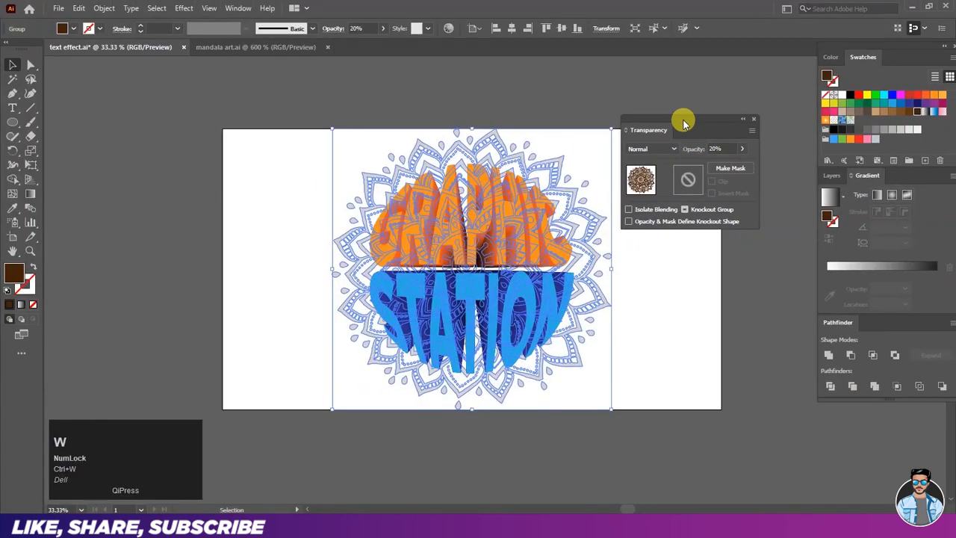
pyautogui.moveTo(644, 82); pyautogui.dragTo(955, 193)
pyautogui.click(673, 156)
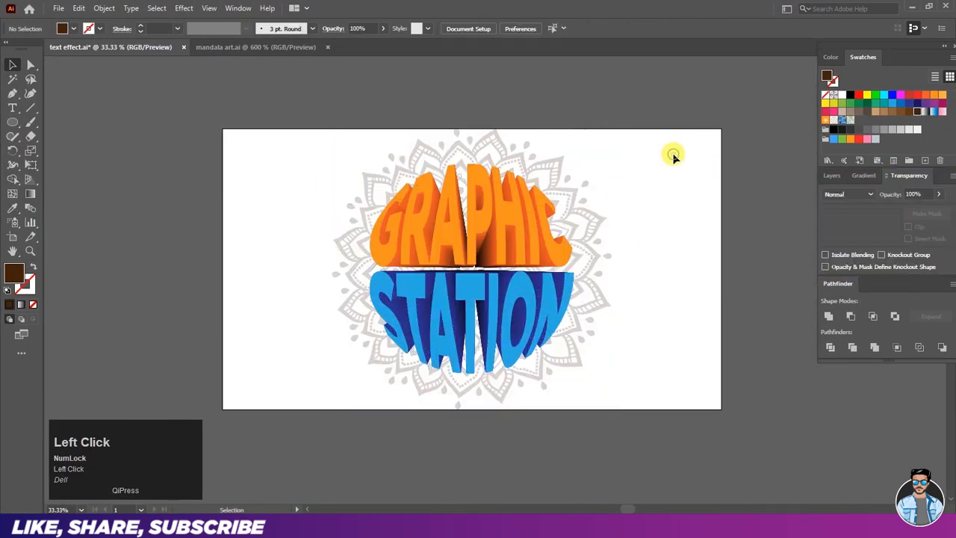
pyautogui.scroll(1, 612, 239)
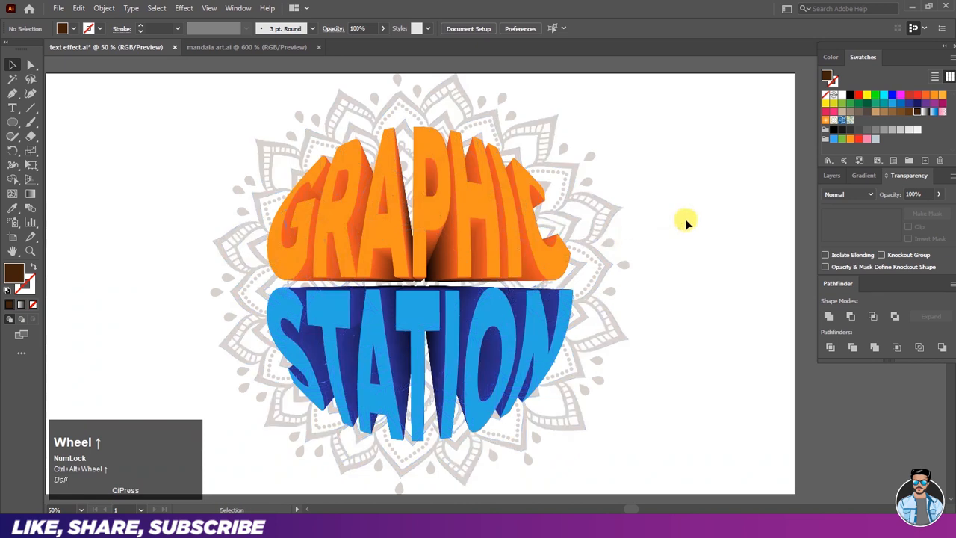
pyautogui.moveTo(675, 226); pyautogui.dragTo(713, 218)
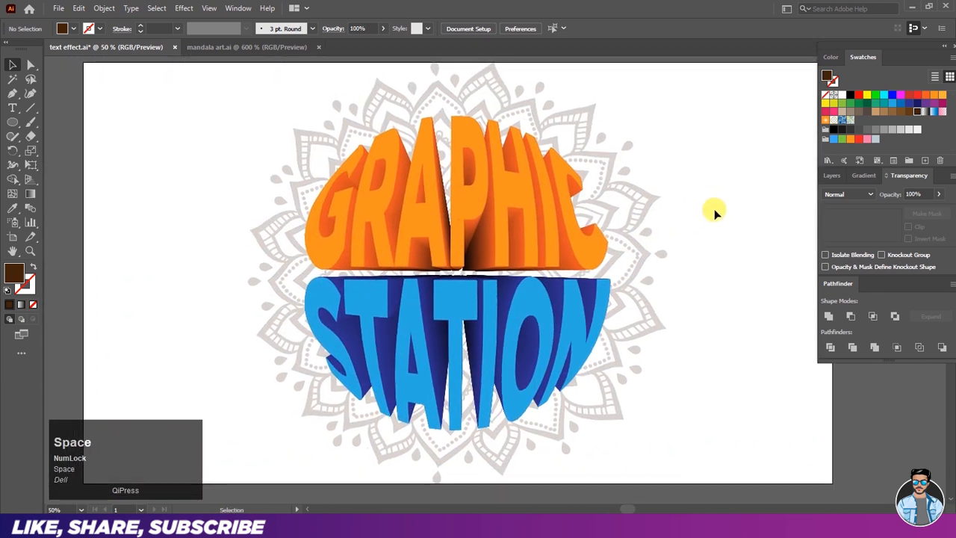